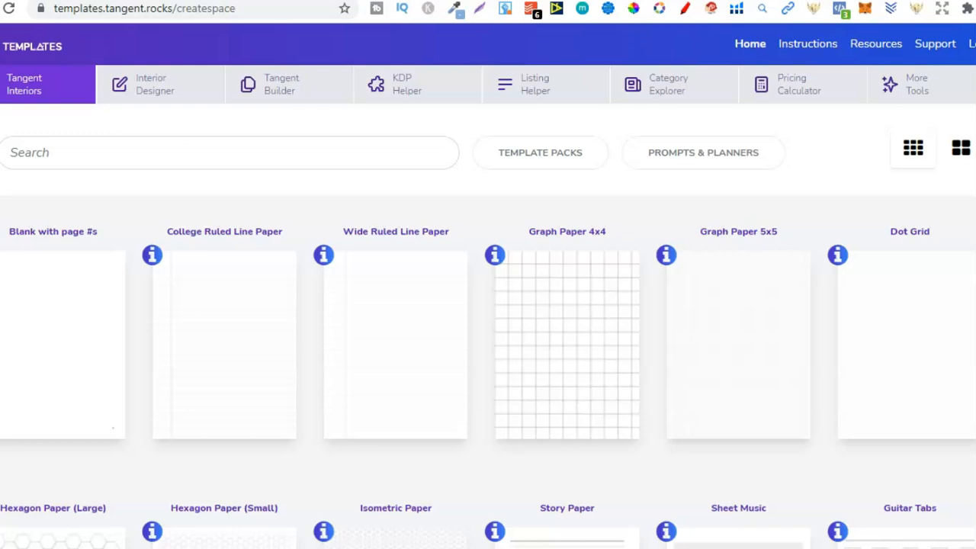
Step: Open the KDP Helper tool and choose a 6 x 9 trim size for the book
{"action": "left_click", "coordinate": [409, 89]}
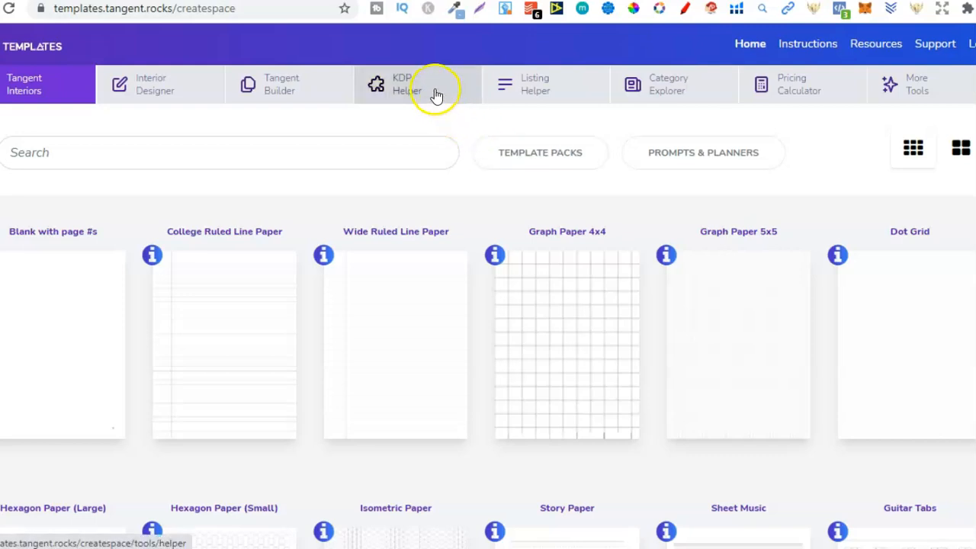
{"action": "left_click", "coordinate": [435, 95]}
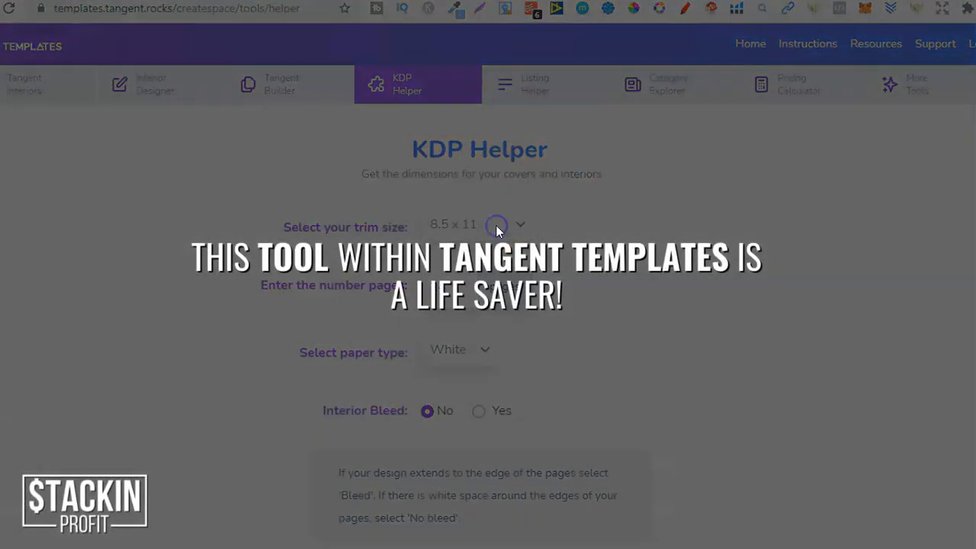
{"action": "left_click", "coordinate": [496, 225]}
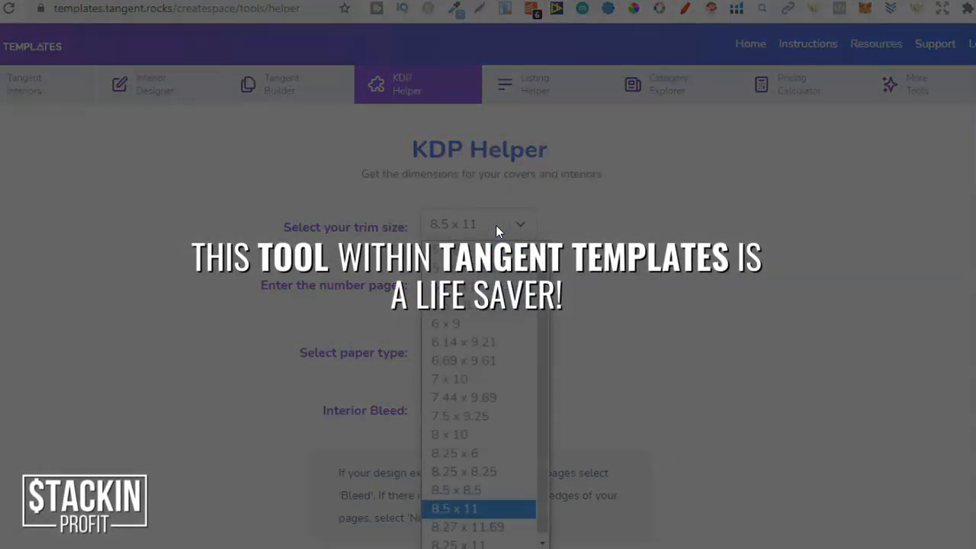
{"action": "left_click", "coordinate": [478, 325]}
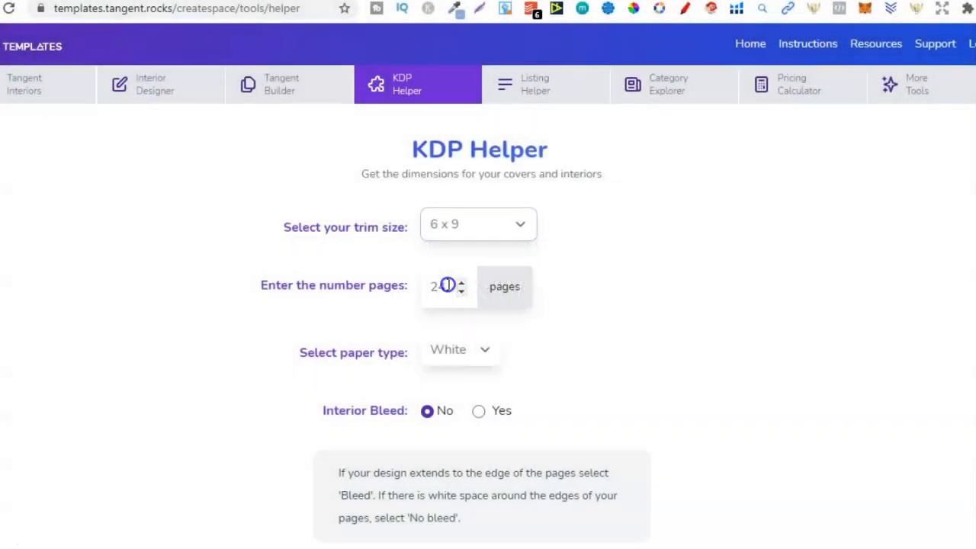
Step: Set the book length to 100 pages and generate the dimensions with white paper and no interior bleed
{"action": "left_click", "coordinate": [448, 285]}
{"action": "key", "text": "BackSpace"}
{"action": "key", "text": "BackSpace"}
{"action": "type", "text": "100"}
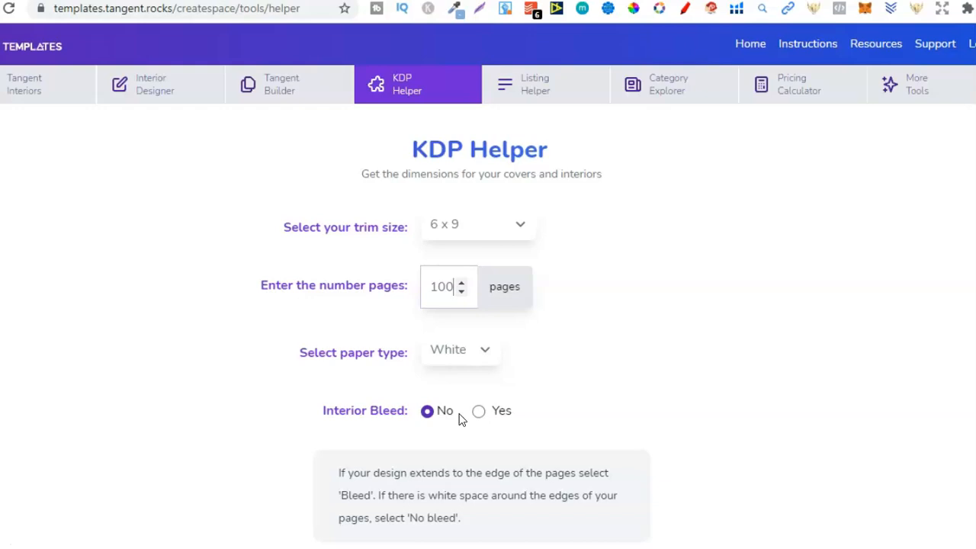
{"action": "scroll", "coordinate": [460, 418], "scroll_direction": "down", "scroll_amount": 2}
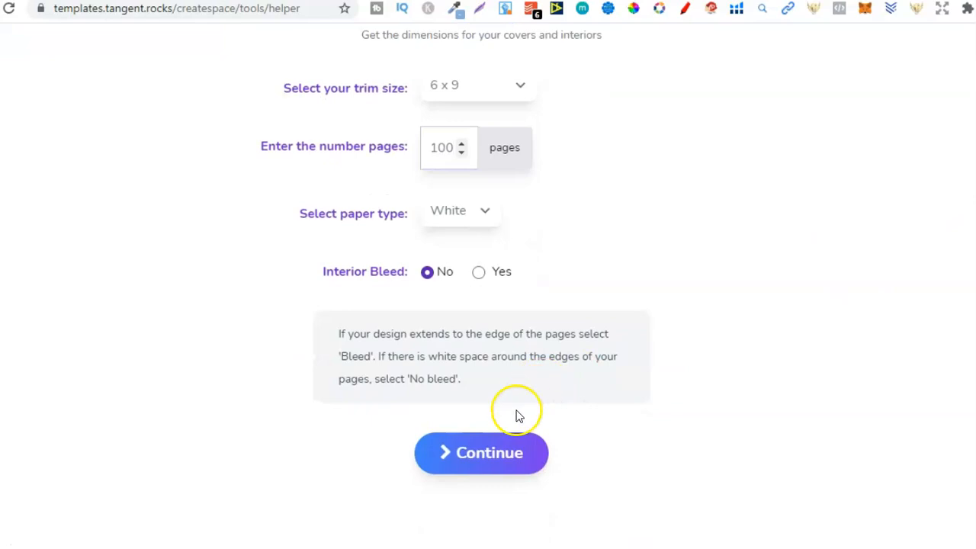
{"action": "left_click", "coordinate": [492, 453]}
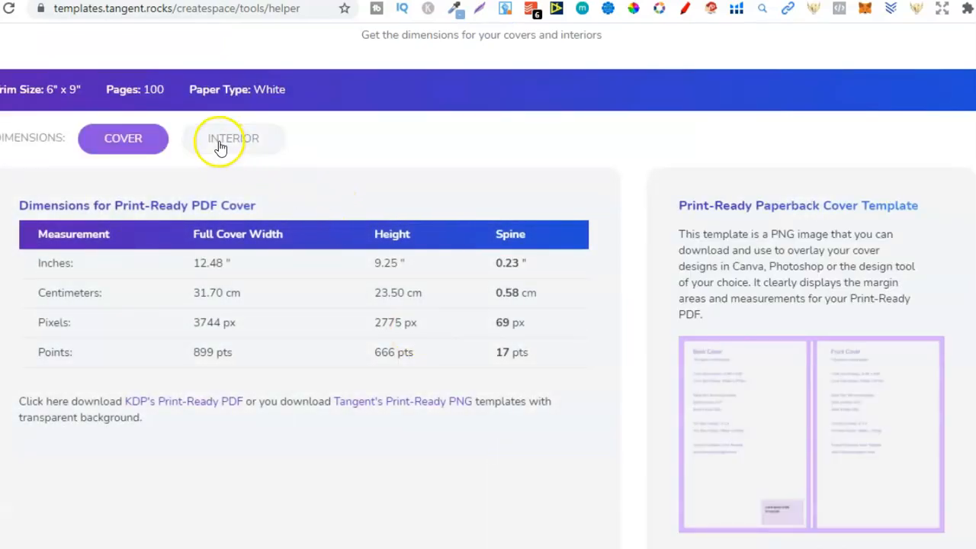
Step: Examine the interior page dimensions without bleed, including the margin templates and the recommended Canva page size
{"action": "left_click", "coordinate": [220, 147]}
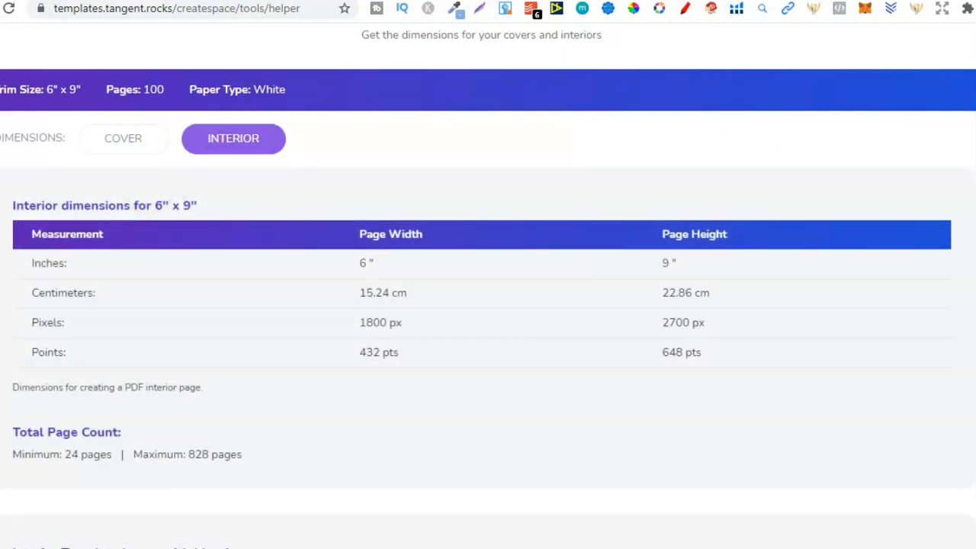
{"action": "scroll", "coordinate": [488, 305], "scroll_direction": "down", "scroll_amount": 8}
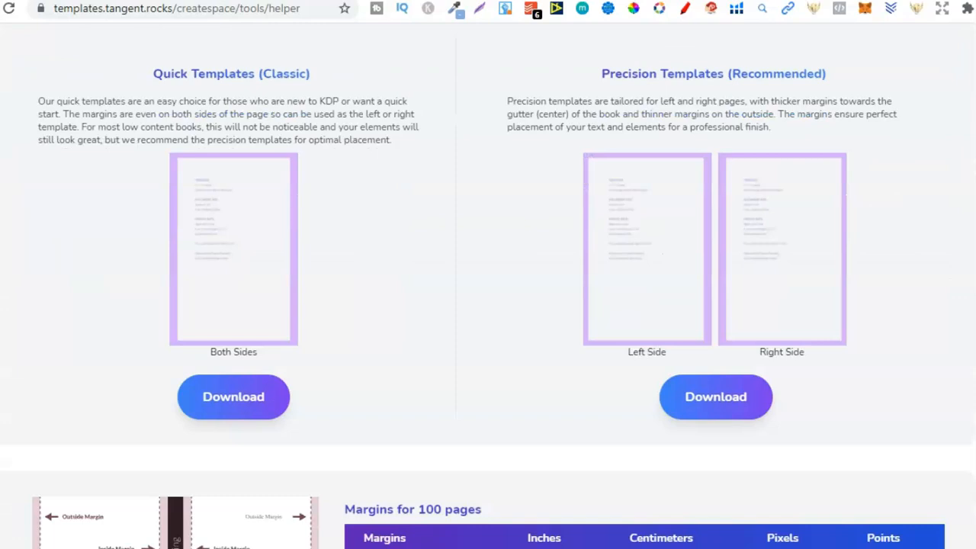
{"action": "scroll", "coordinate": [488, 305], "scroll_direction": "down", "scroll_amount": 7}
{"action": "scroll", "coordinate": [488, 305], "scroll_direction": "down", "scroll_amount": 1}
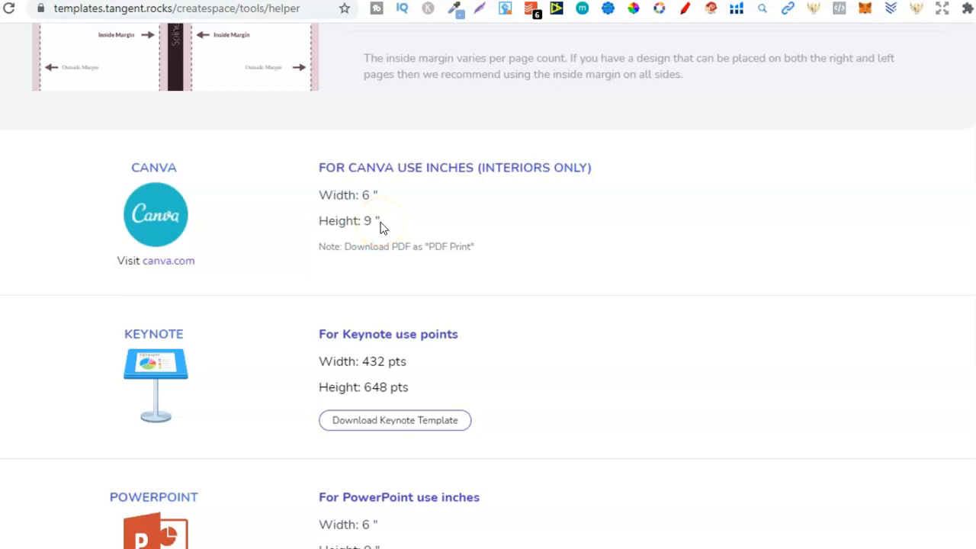
Step: Restart the KDP Helper and enter a 6 x 9 trim size with 100 pages
{"action": "key", "text": "alt+Left"}
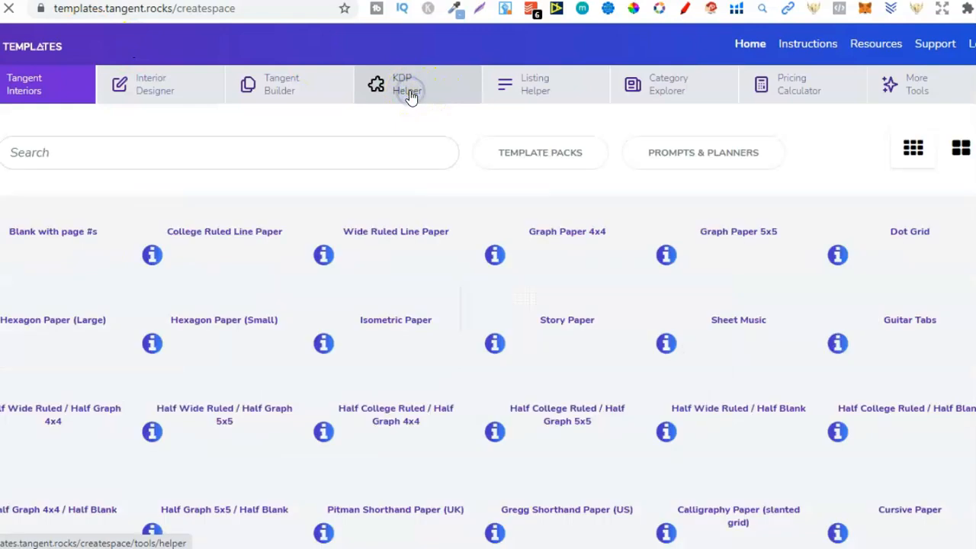
{"action": "left_click", "coordinate": [410, 91]}
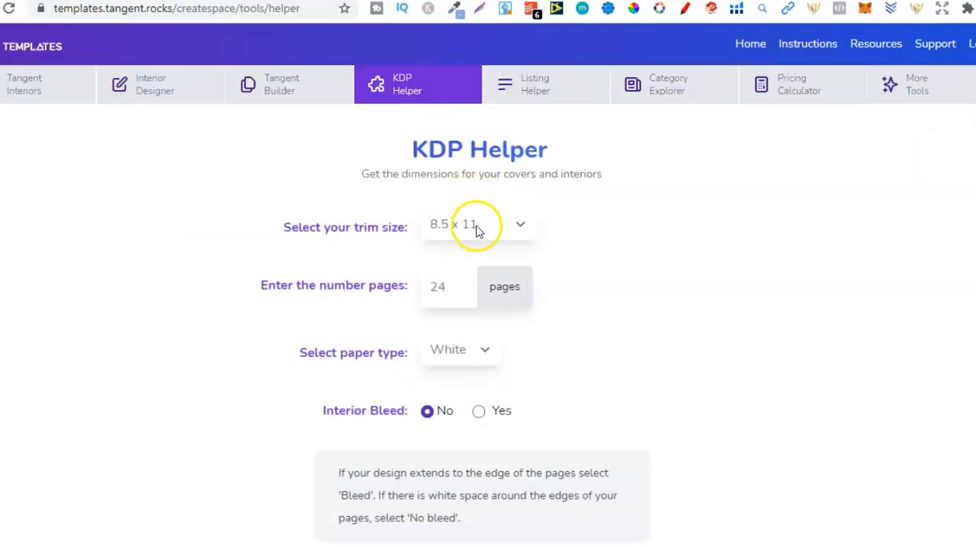
{"action": "left_click", "coordinate": [474, 227]}
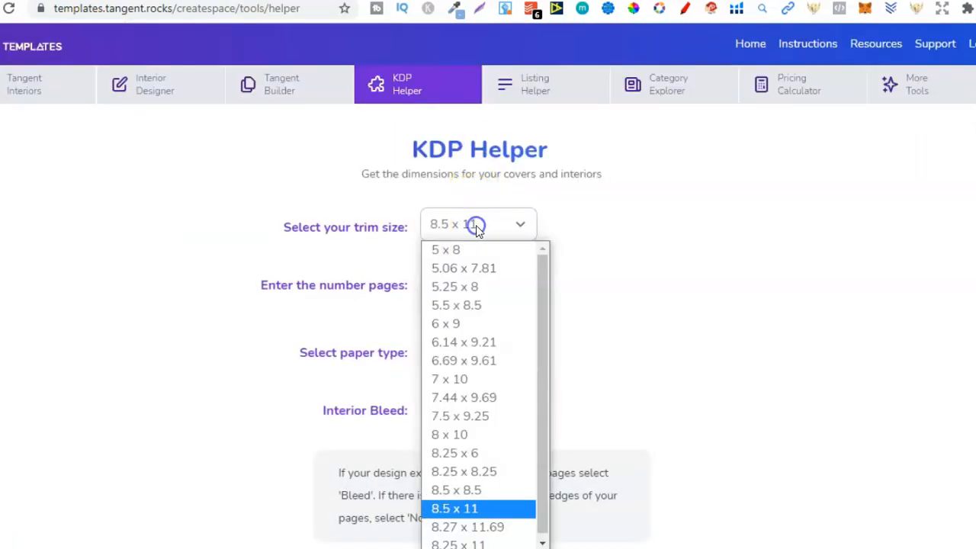
{"action": "left_click", "coordinate": [451, 323]}
{"action": "left_click", "coordinate": [447, 287]}
{"action": "key", "text": "BackSpace"}
{"action": "key", "text": "BackSpace"}
{"action": "type", "text": "100"}
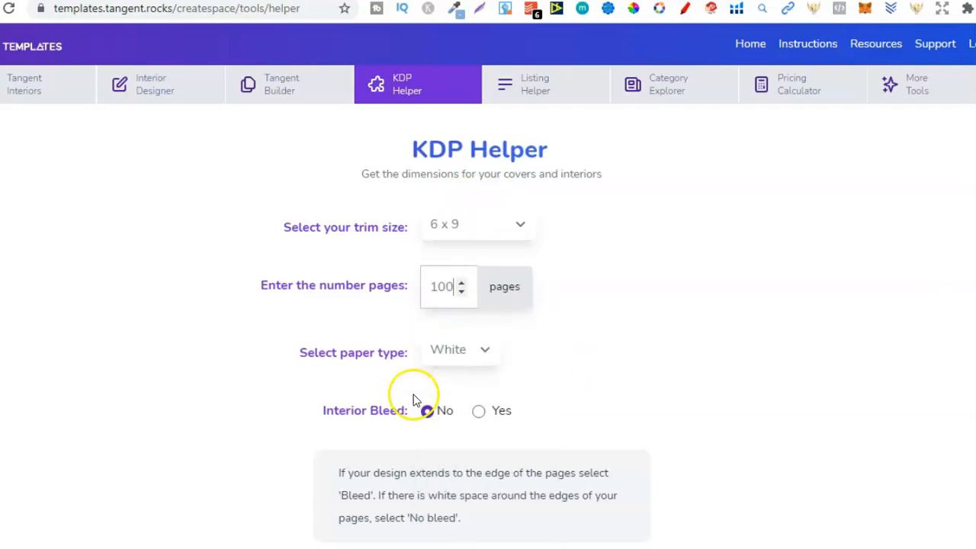
Step: Enable interior bleed and generate the cover and interior dimensions
{"action": "left_click", "coordinate": [478, 412]}
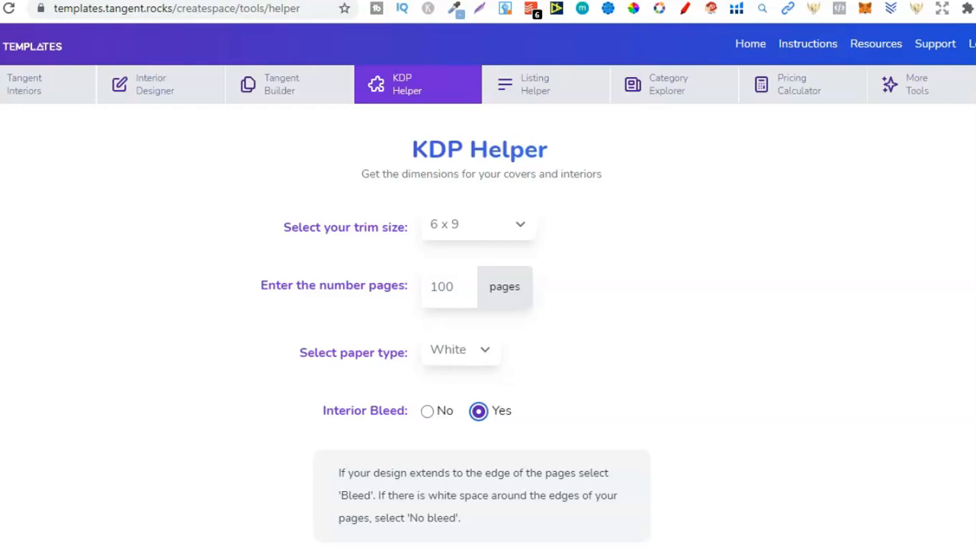
{"action": "scroll", "coordinate": [487, 305], "scroll_direction": "down", "scroll_amount": 7}
{"action": "scroll", "coordinate": [488, 305], "scroll_direction": "up", "scroll_amount": 3}
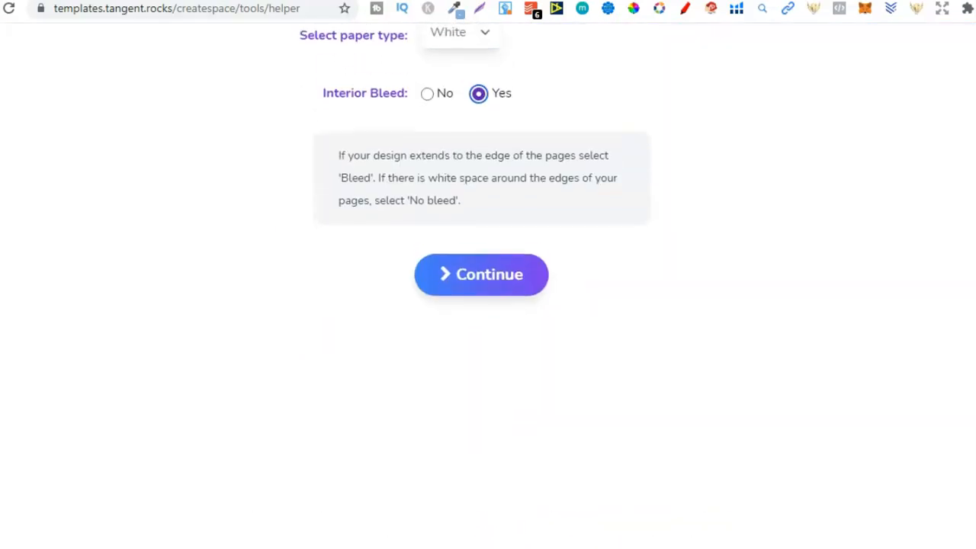
{"action": "left_click", "coordinate": [495, 286]}
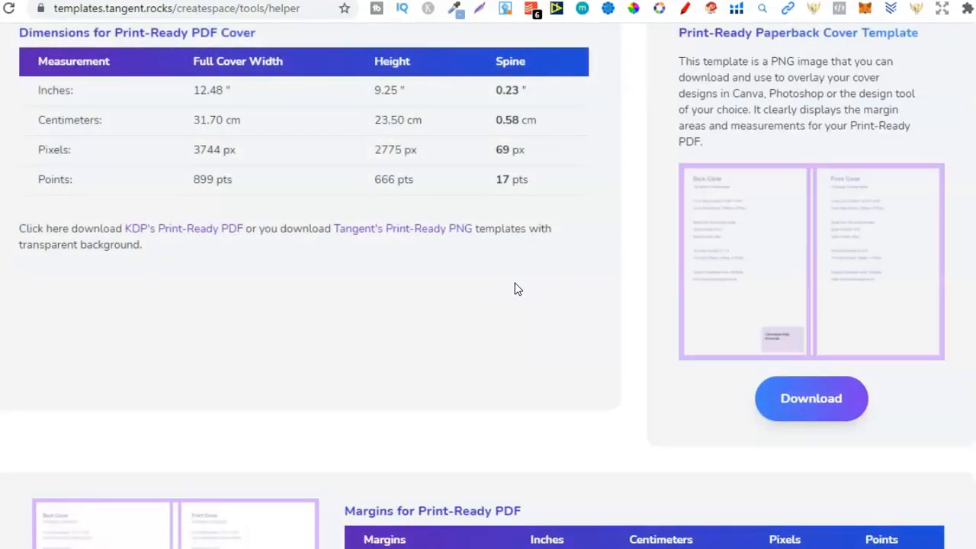
Step: Examine the interior page dimensions with bleed, down to the recommended width and height for Canva
{"action": "scroll", "coordinate": [487, 286], "scroll_direction": "up", "scroll_amount": 3}
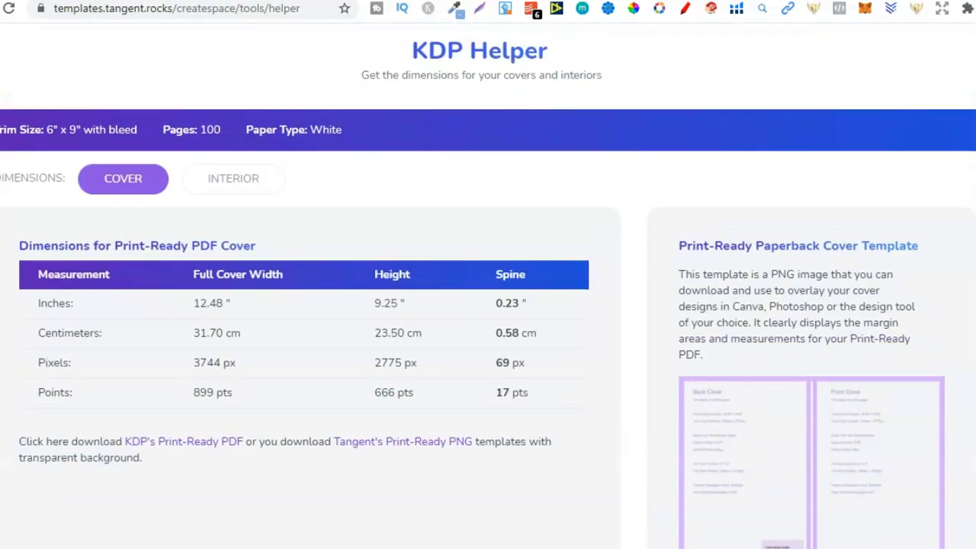
{"action": "left_click", "coordinate": [221, 213]}
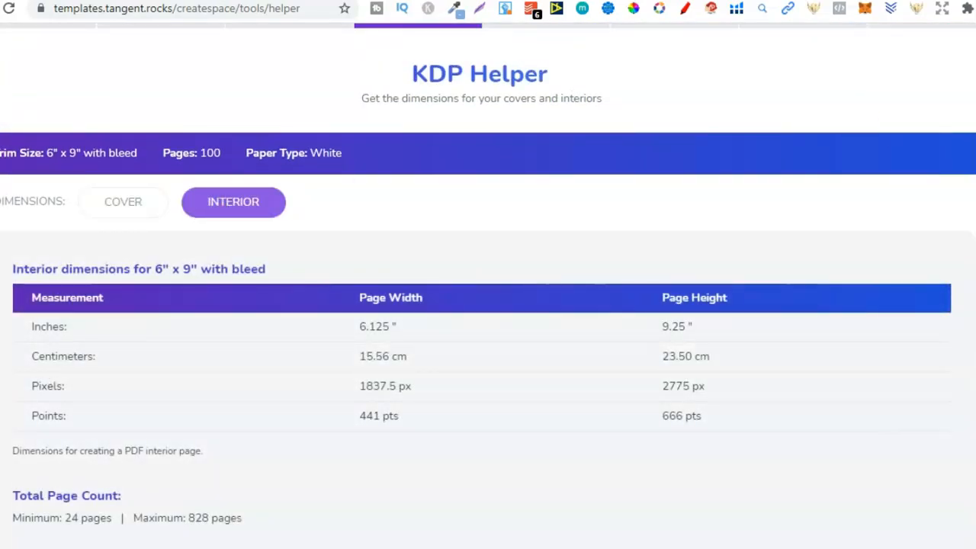
{"action": "scroll", "coordinate": [488, 286], "scroll_direction": "down", "scroll_amount": 4}
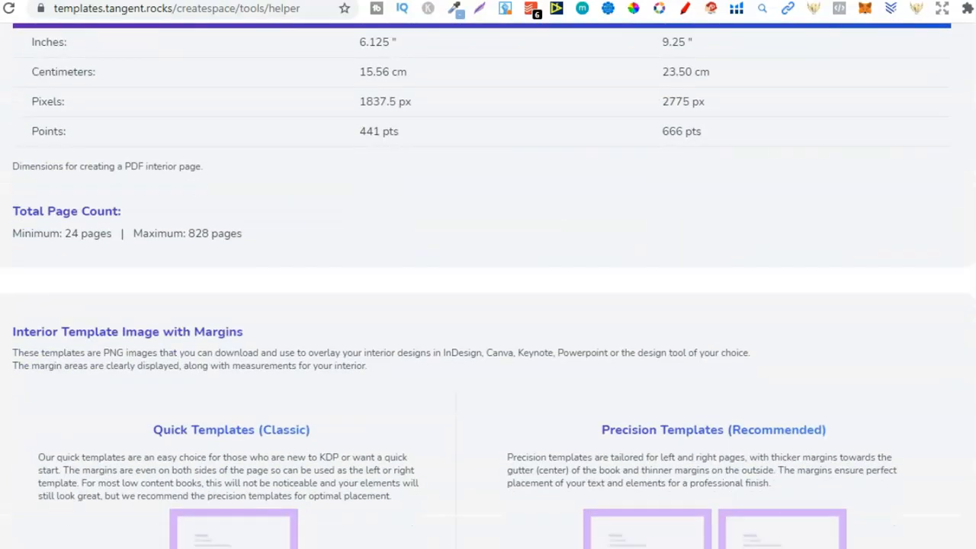
{"action": "scroll", "coordinate": [488, 286], "scroll_direction": "down", "scroll_amount": 10}
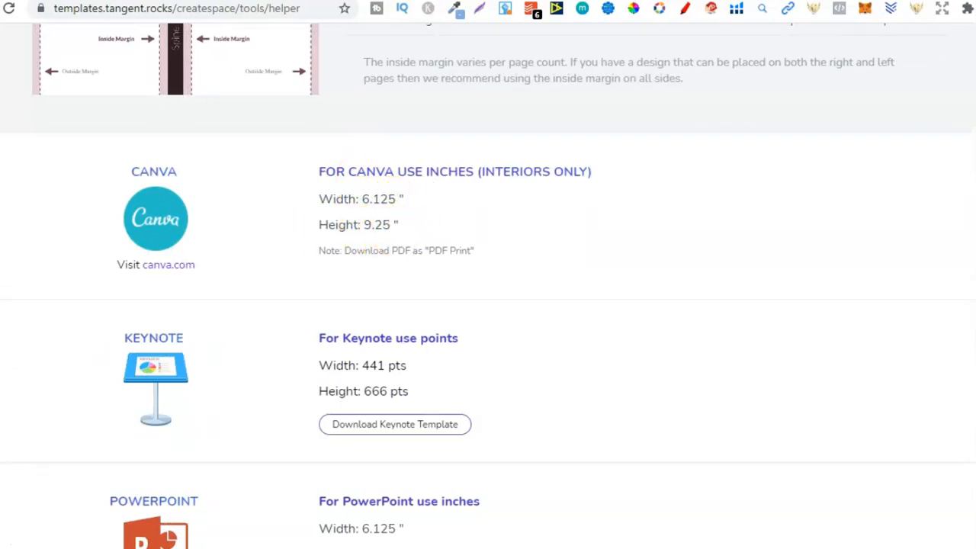
Step: Switch to Canva and start a custom-size design with inches as the unit
{"action": "key", "text": "ctrl+Tab"}
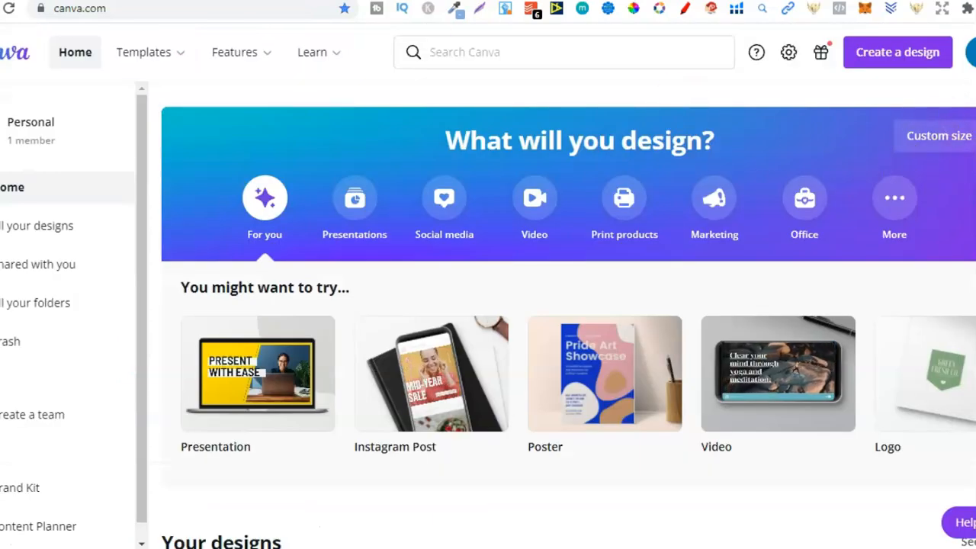
{"action": "left_click", "coordinate": [896, 59]}
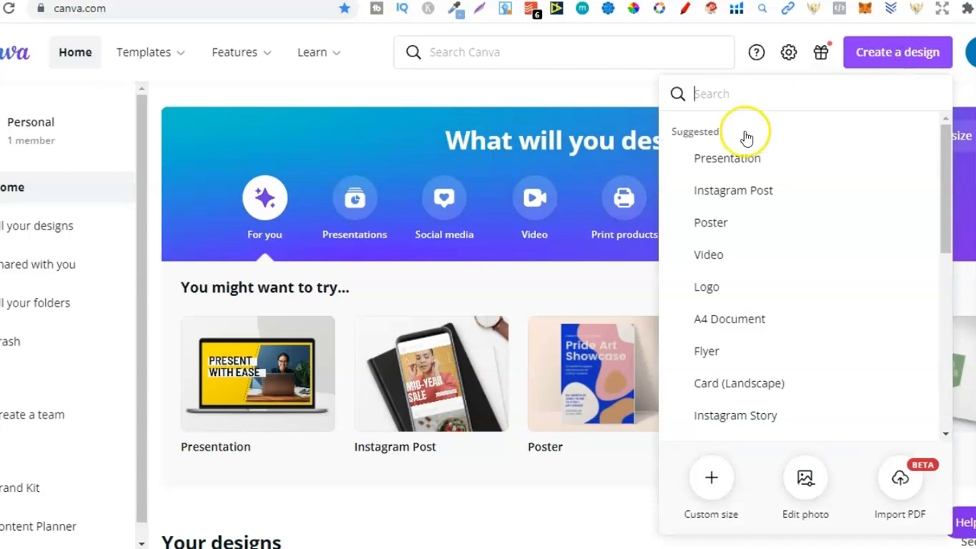
{"action": "left_click", "coordinate": [711, 477]}
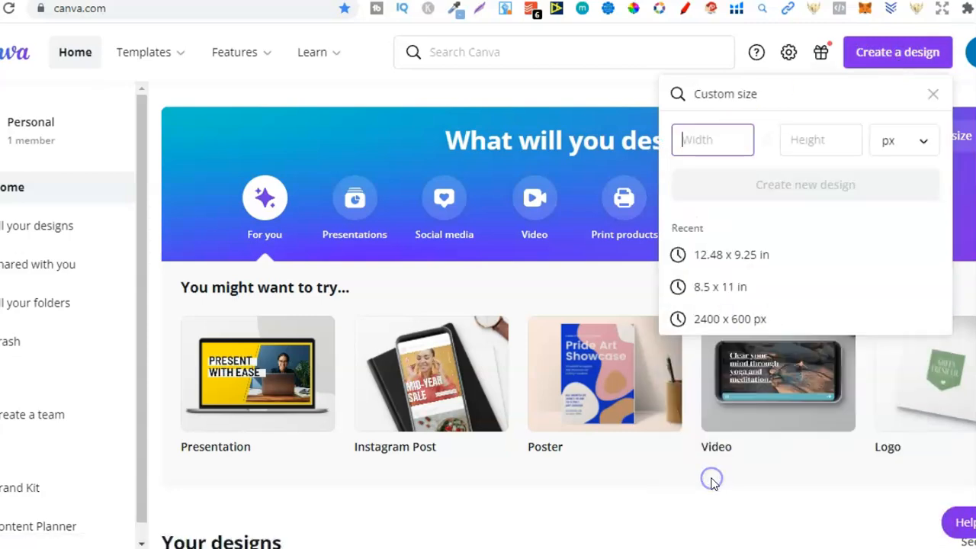
{"action": "left_click", "coordinate": [893, 140]}
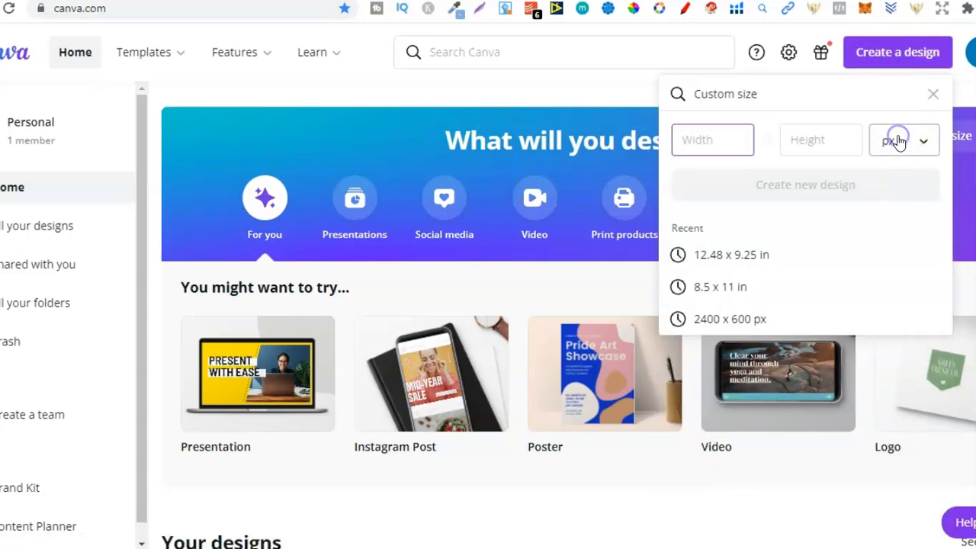
{"action": "left_click", "coordinate": [893, 151]}
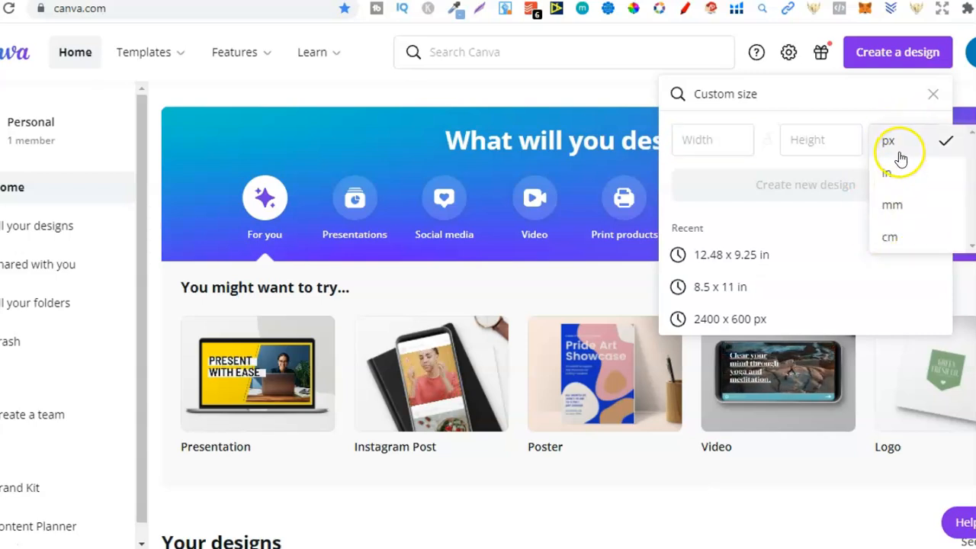
{"action": "left_click", "coordinate": [891, 174]}
Step: Set the custom design to 6 in wide by 9 in high and create it
{"action": "left_click", "coordinate": [714, 140]}
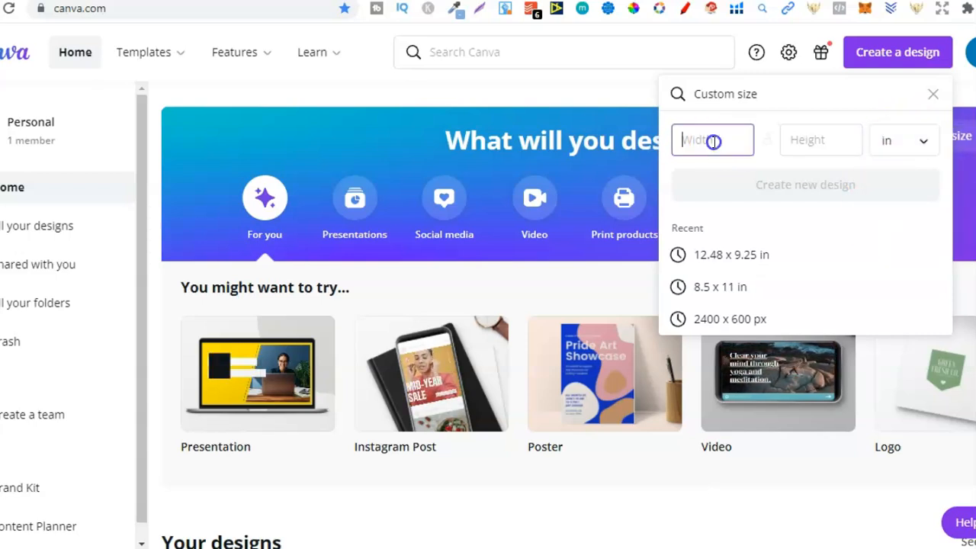
{"action": "type", "text": "6"}
{"action": "left_click", "coordinate": [810, 138]}
{"action": "type", "text": "9"}
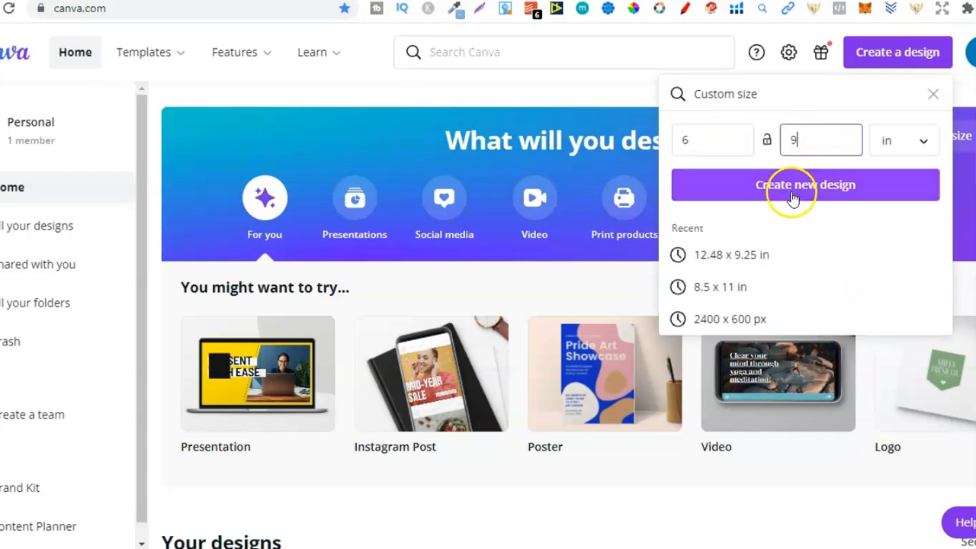
{"action": "left_click", "coordinate": [793, 192]}
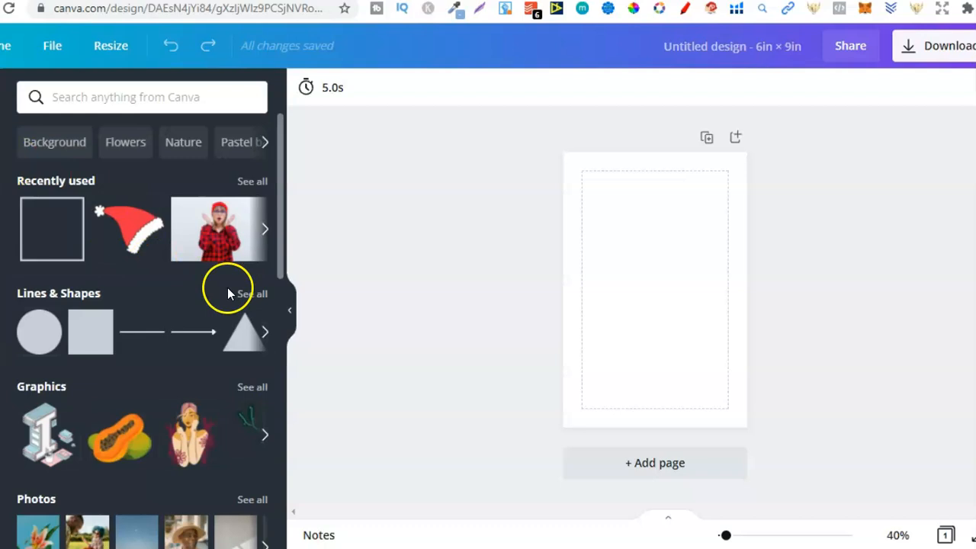
Step: Insert a plain solid line from the full Lines & Shapes collection onto the page and set its line weight to 3
{"action": "left_click", "coordinate": [250, 295]}
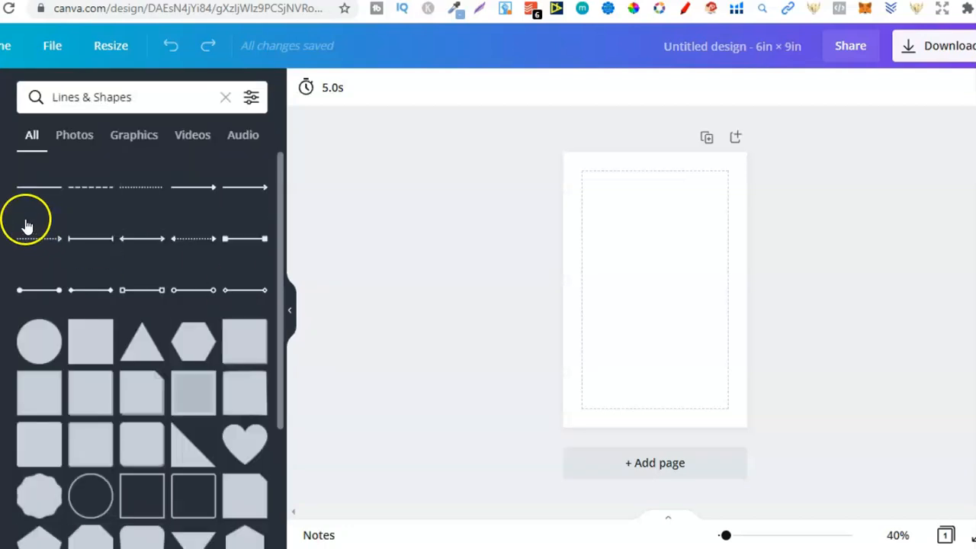
{"action": "left_click", "coordinate": [32, 191]}
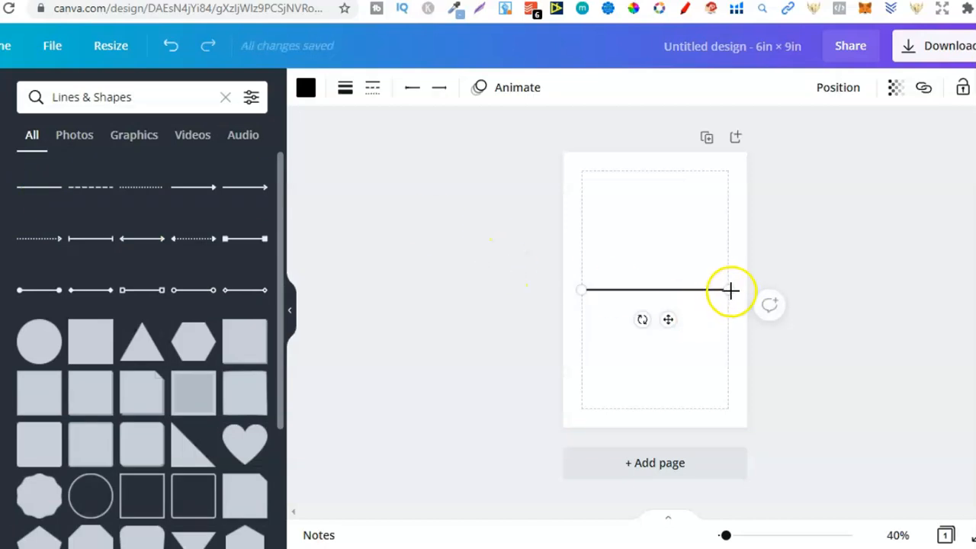
{"action": "left_click", "coordinate": [373, 88]}
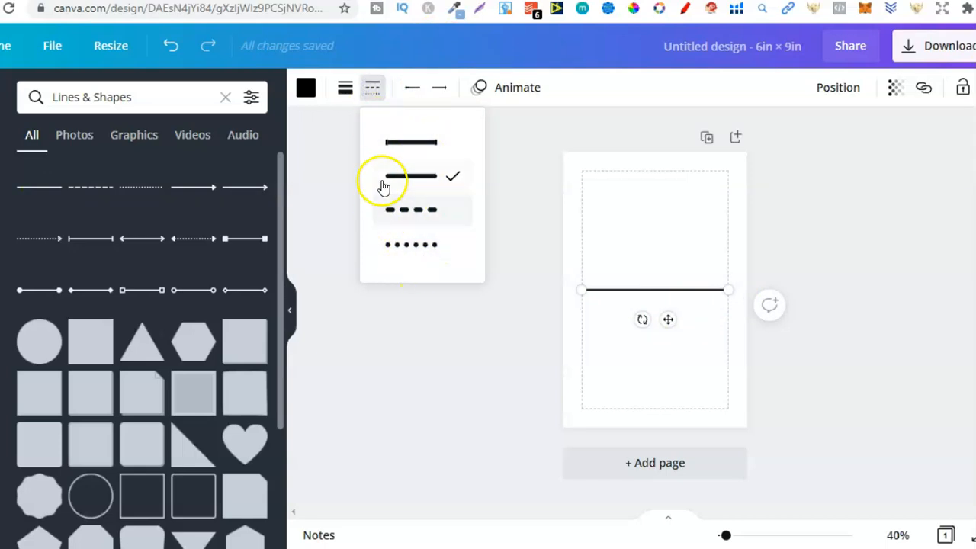
{"action": "left_click", "coordinate": [345, 88]}
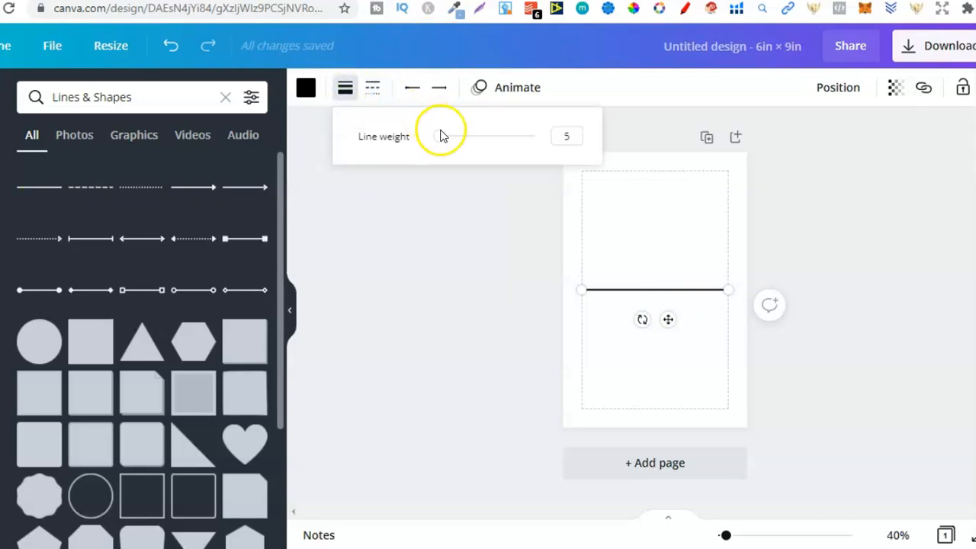
{"action": "double_click", "coordinate": [573, 138]}
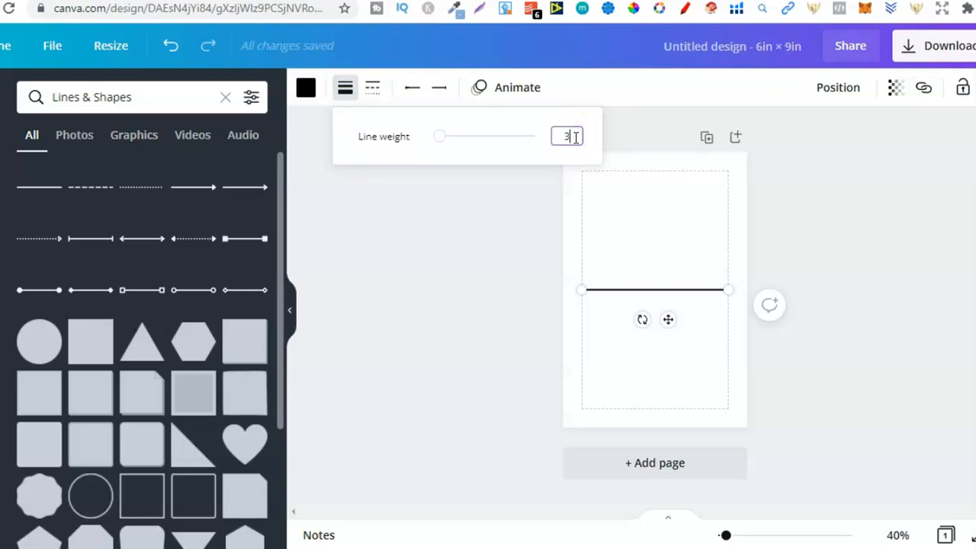
{"action": "left_click", "coordinate": [869, 215]}
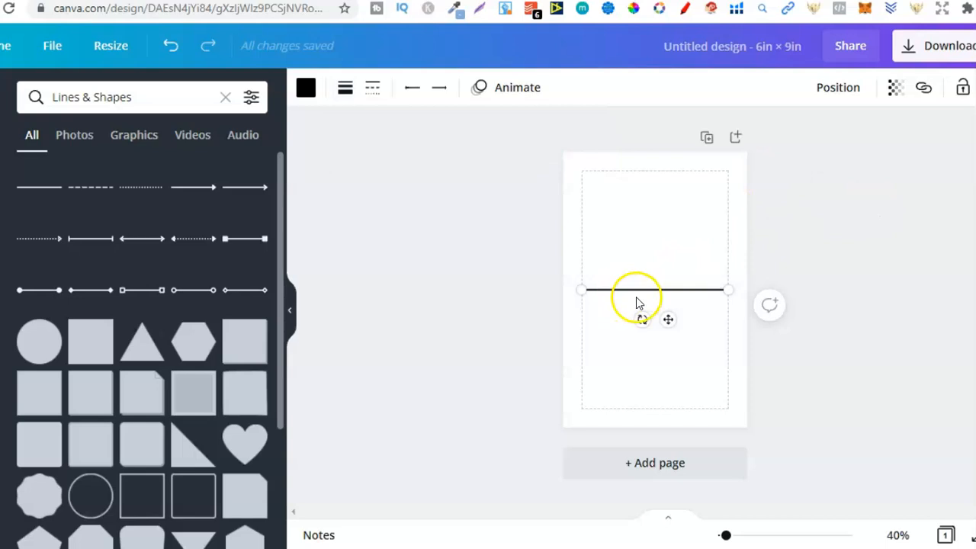
Step: Move the line up near the page's top margin and place two duplicates of it below, aligned to the margins
{"action": "left_click_drag", "start_coordinate": [670, 318], "coordinate": [667, 227]}
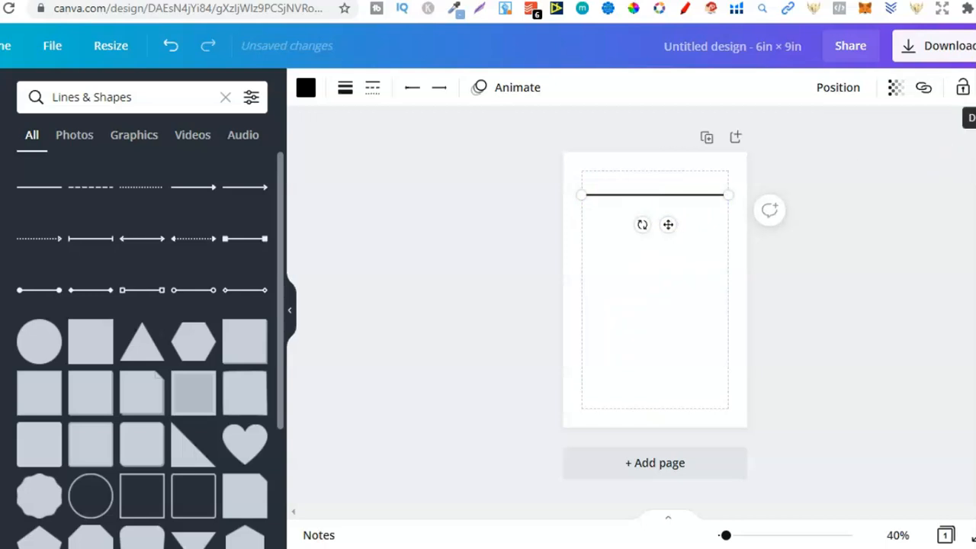
{"action": "key", "text": "ctrl+d"}
{"action": "left_click", "coordinate": [678, 232]}
{"action": "left_click_drag", "start_coordinate": [672, 236], "coordinate": [671, 237]}
{"action": "key", "text": "ctrl+d"}
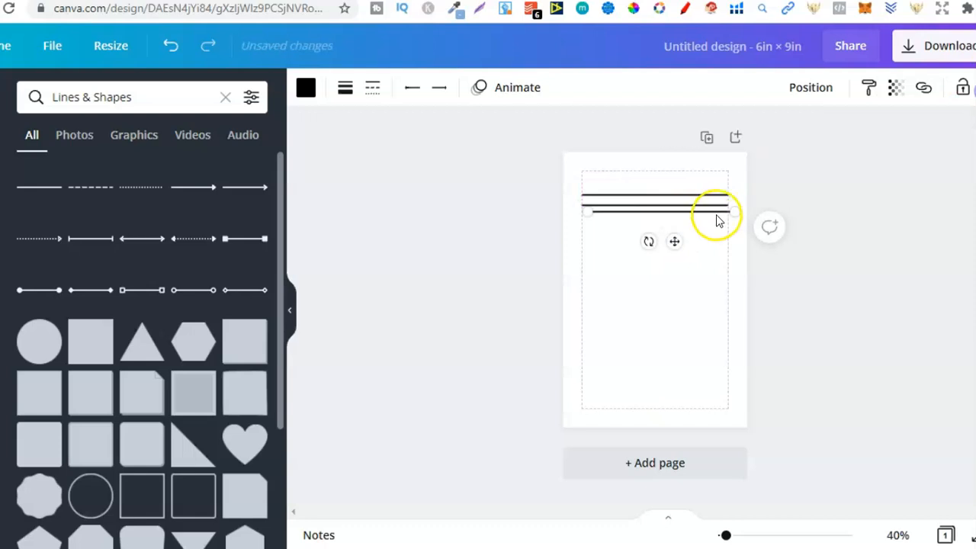
{"action": "left_click_drag", "start_coordinate": [676, 241], "coordinate": [667, 246]}
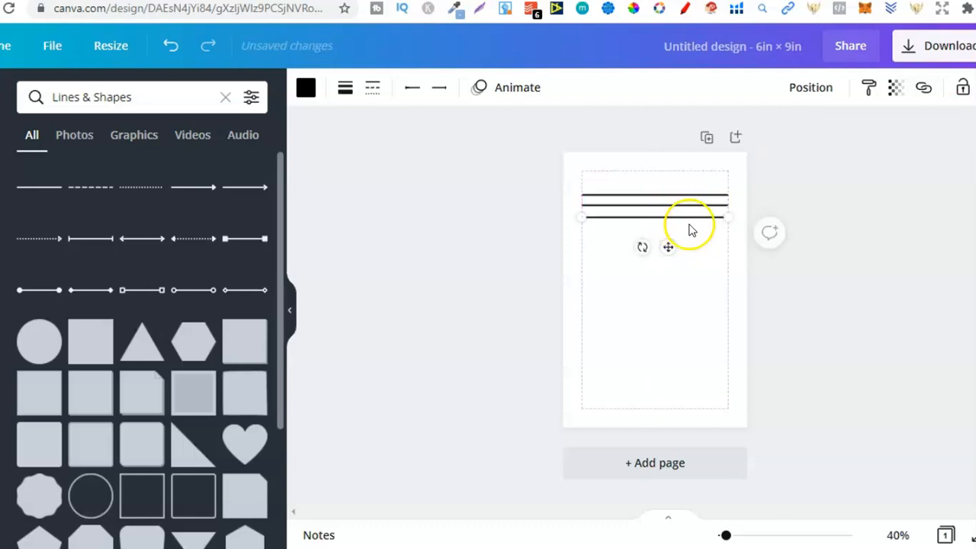
Step: Delete the two duplicate lines, leaving only the topmost line on the page
{"action": "left_click_drag", "start_coordinate": [743, 535], "coordinate": [763, 535]}
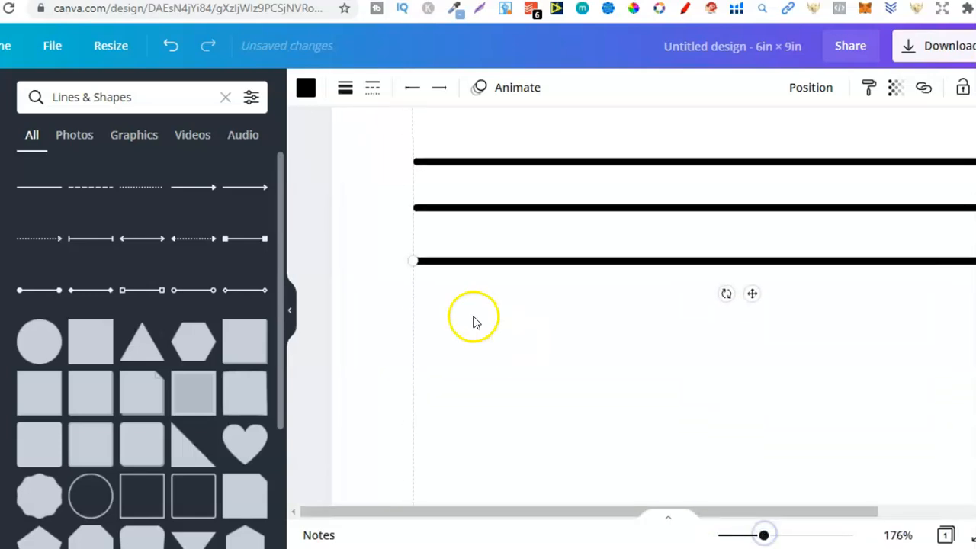
{"action": "left_click_drag", "start_coordinate": [436, 261], "coordinate": [410, 264]}
{"action": "left_click", "coordinate": [409, 264]}
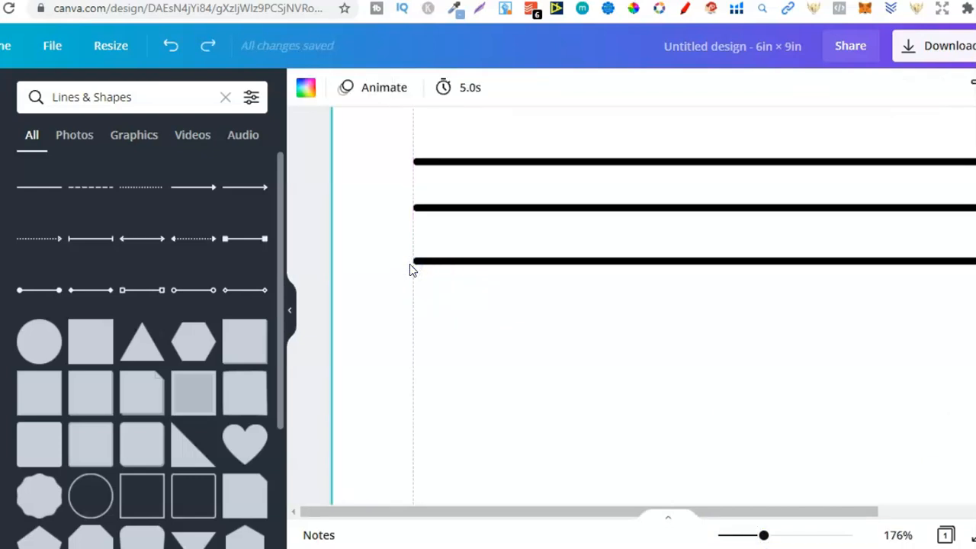
{"action": "left_click", "coordinate": [439, 263]}
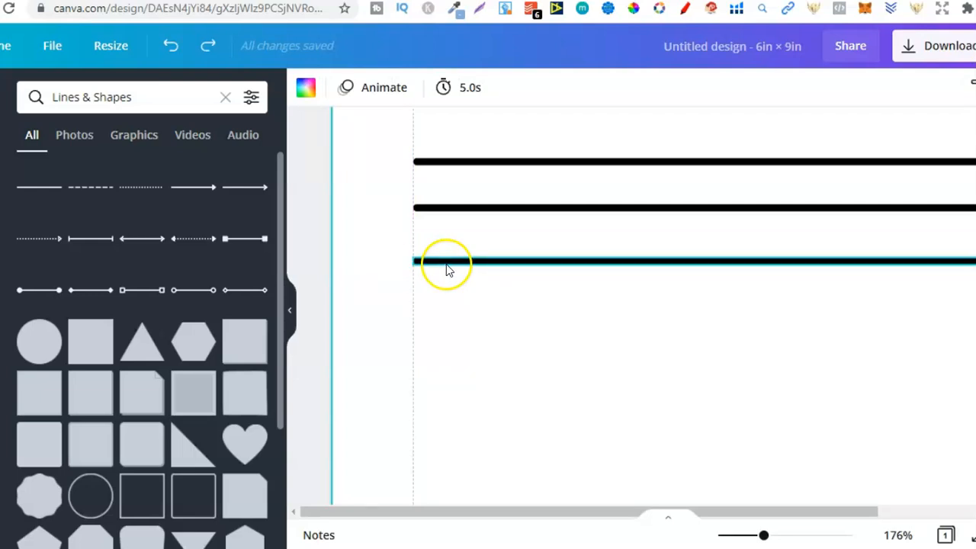
{"action": "left_click", "coordinate": [447, 265]}
{"action": "left_click_drag", "start_coordinate": [790, 261], "coordinate": [773, 211]}
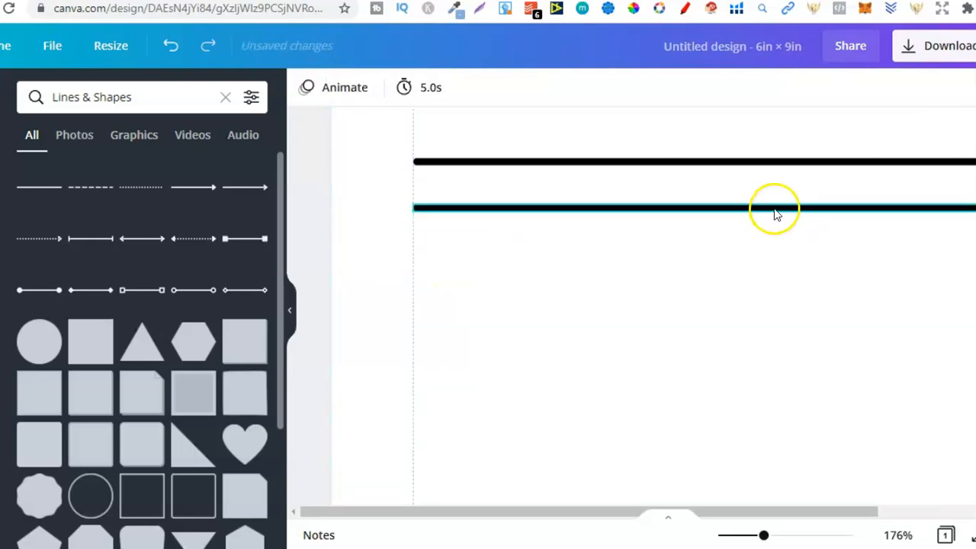
{"action": "key", "text": "Delete"}
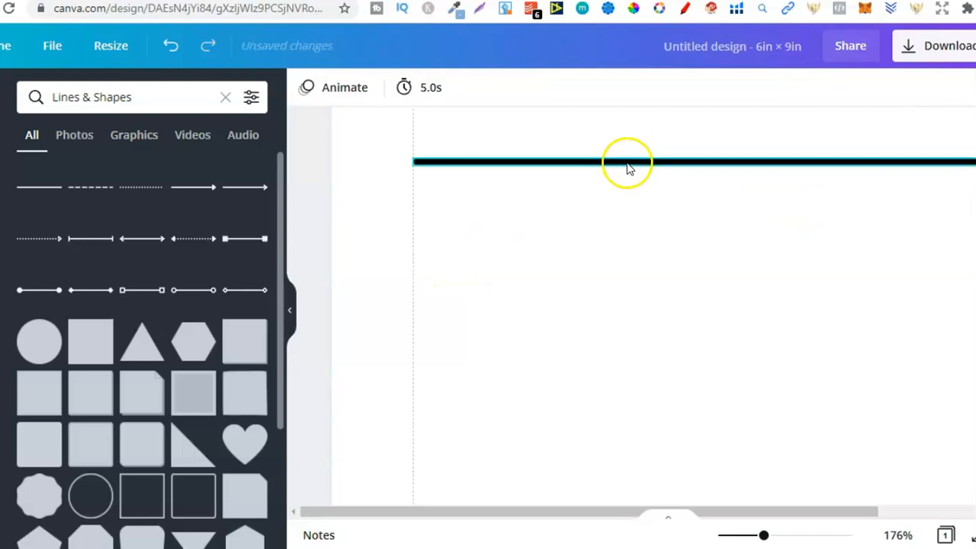
Step: Set the remaining line's weight to 2
{"action": "left_click", "coordinate": [627, 165]}
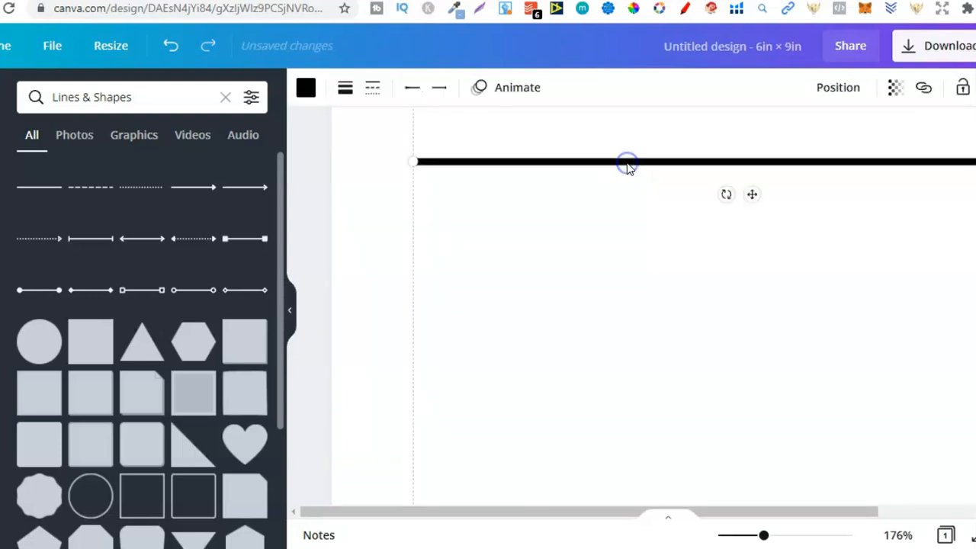
{"action": "left_click", "coordinate": [344, 89]}
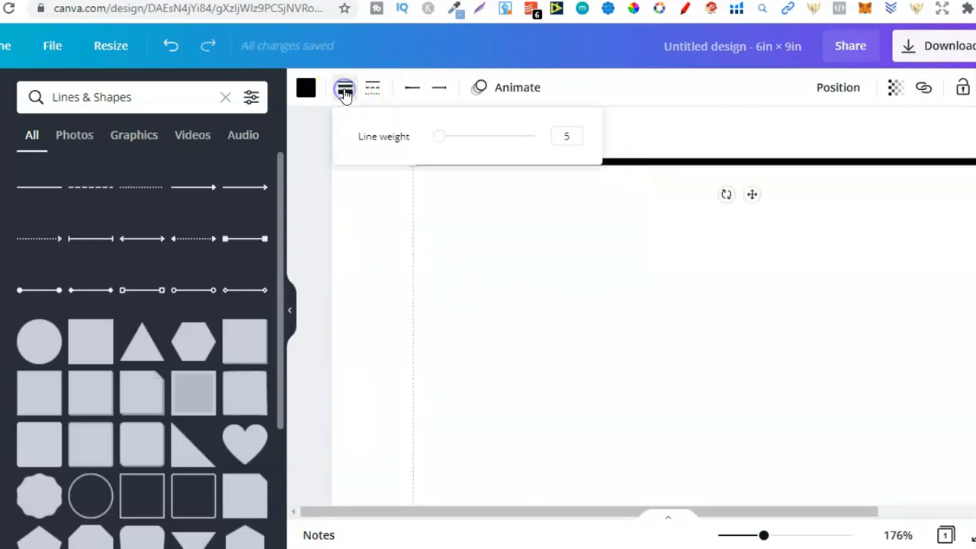
{"action": "left_click", "coordinate": [566, 136]}
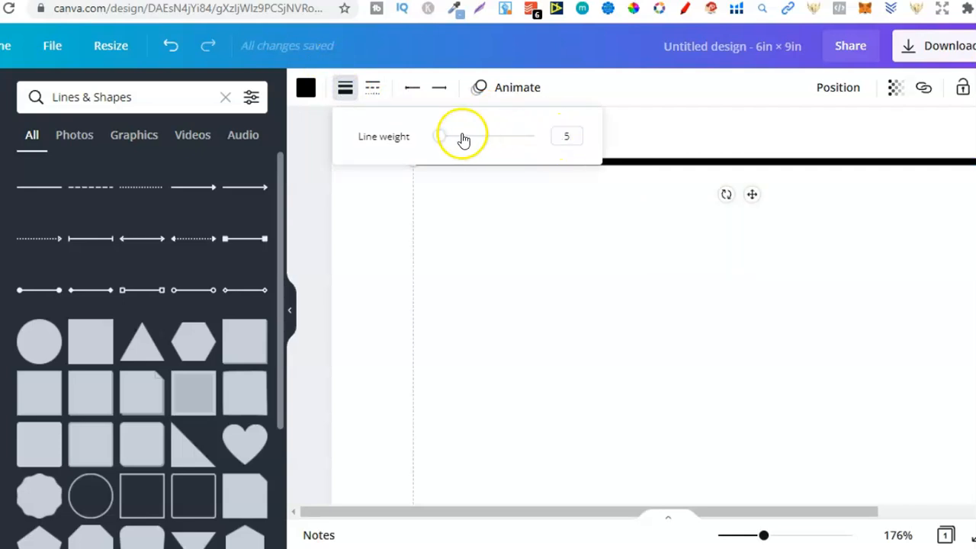
{"action": "left_click_drag", "start_coordinate": [441, 137], "coordinate": [438, 140]}
{"action": "left_click", "coordinate": [620, 251]}
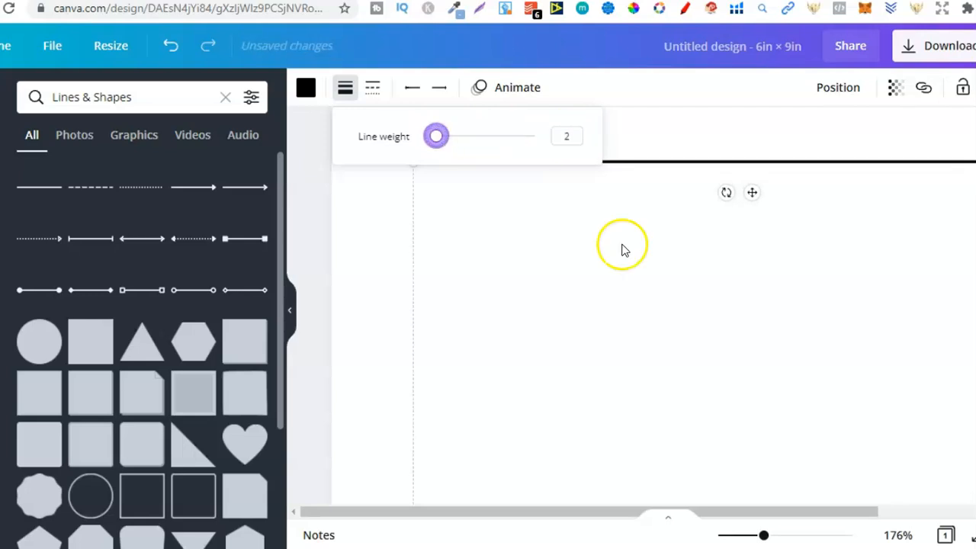
Step: Move the thin line just below the top margin and duplicate it downward until seven stacked lines span the margins
{"action": "left_click", "coordinate": [897, 535]}
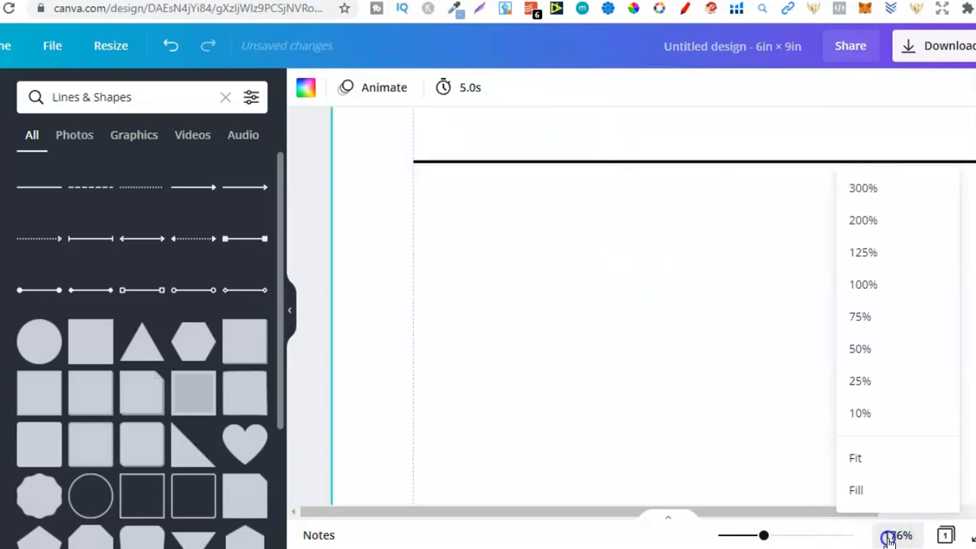
{"action": "left_click", "coordinate": [874, 466]}
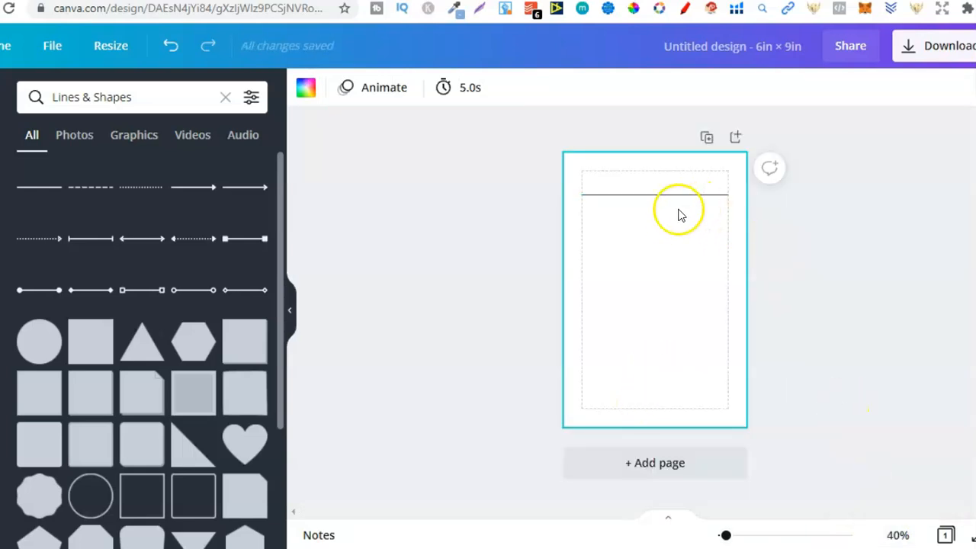
{"action": "left_click_drag", "start_coordinate": [688, 197], "coordinate": [686, 188]}
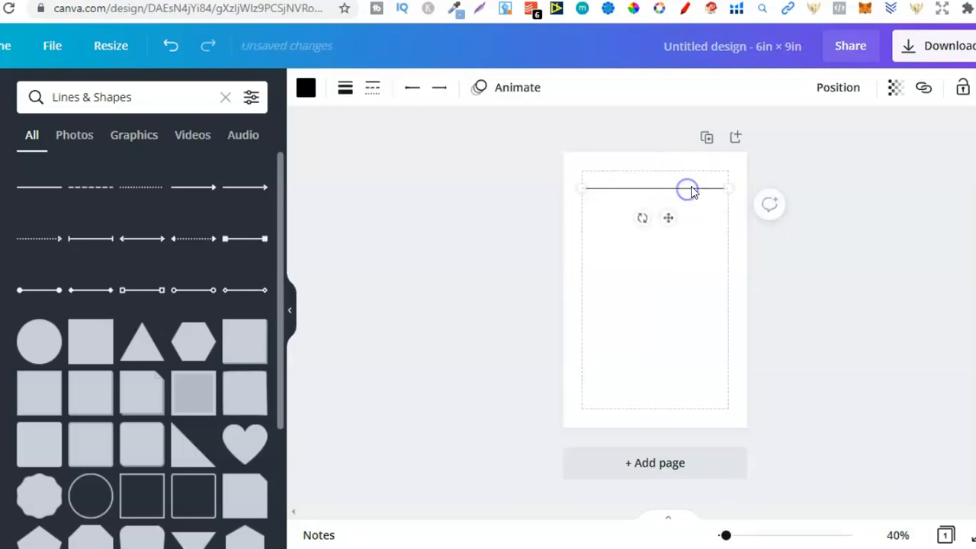
{"action": "left_click_drag", "start_coordinate": [668, 220], "coordinate": [670, 273]}
{"action": "left_click", "coordinate": [975, 87]}
{"action": "key", "text": "ctrl+d"}
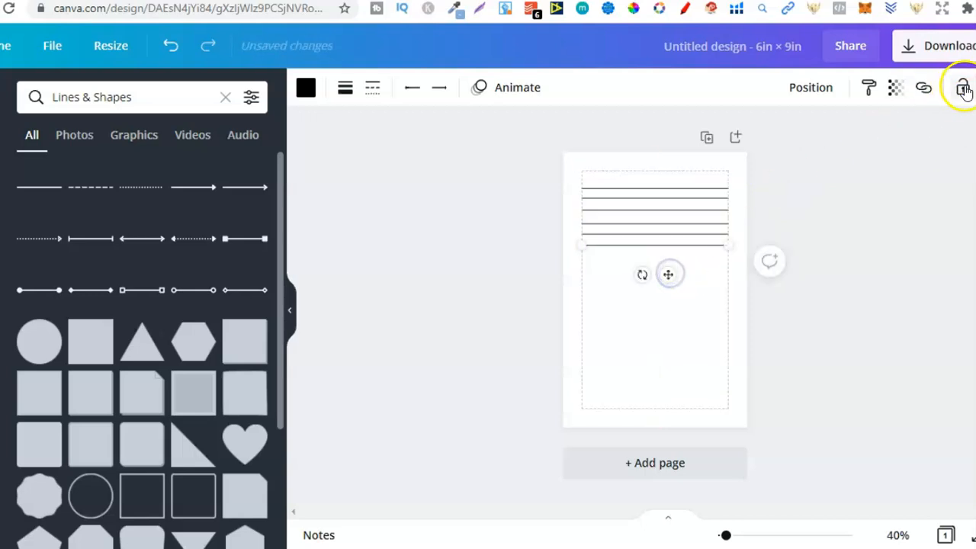
{"action": "key", "text": "ctrl+d"}
{"action": "left_click_drag", "start_coordinate": [664, 286], "coordinate": [670, 286]}
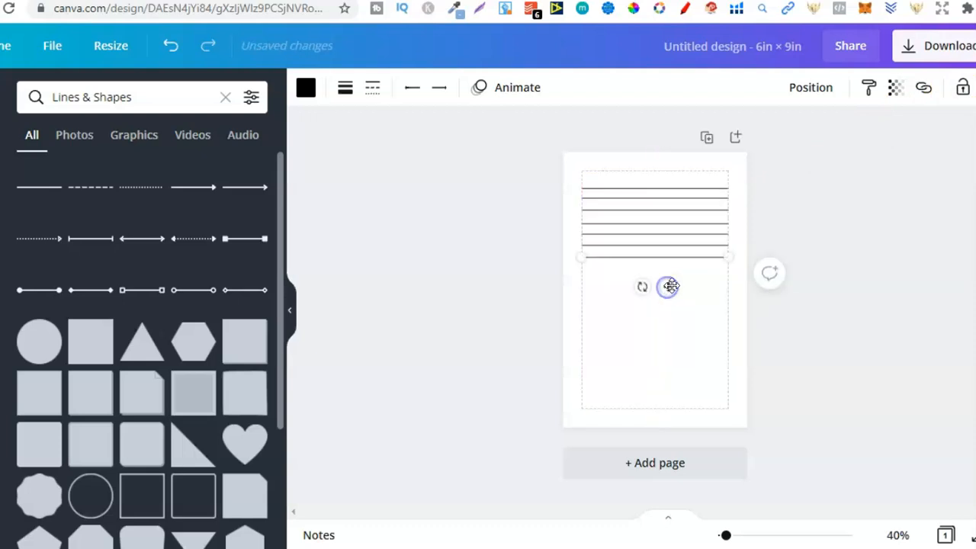
Step: Select all seven lines and space them evenly with Tidy up
{"action": "left_click", "coordinate": [738, 285]}
{"action": "left_click_drag", "start_coordinate": [745, 268], "coordinate": [601, 176]}
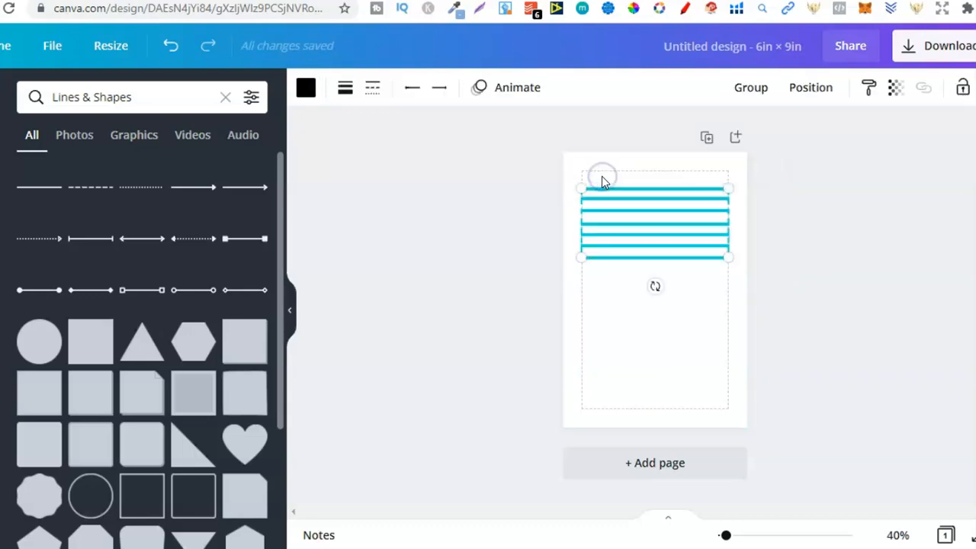
{"action": "left_click", "coordinate": [811, 96]}
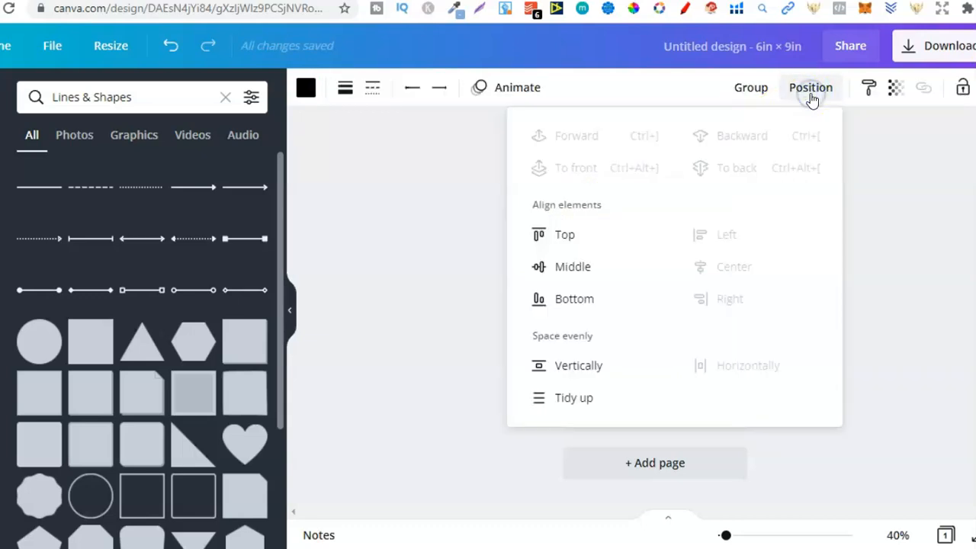
{"action": "left_click", "coordinate": [576, 401]}
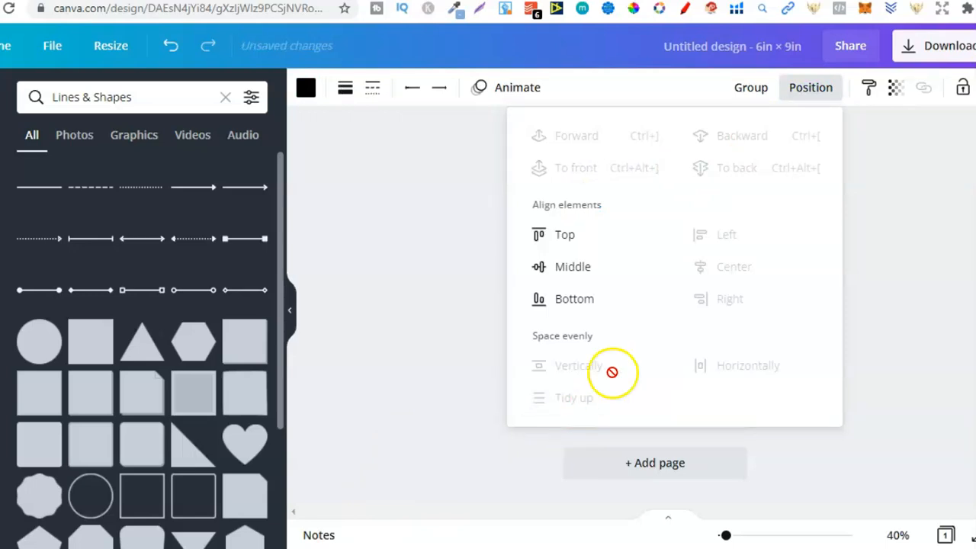
{"action": "left_click", "coordinate": [903, 228]}
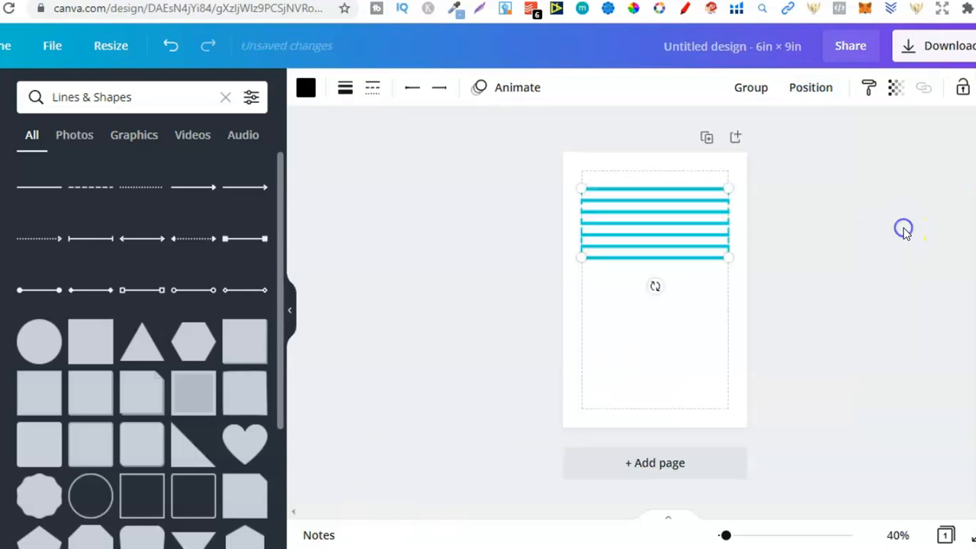
Step: Duplicate the seven-line block twice and stack the copies below it down to the bottom margin
{"action": "left_click", "coordinate": [799, 200]}
{"action": "left_click_drag", "start_coordinate": [734, 272], "coordinate": [577, 183]}
{"action": "left_click_drag", "start_coordinate": [700, 204], "coordinate": [703, 275]}
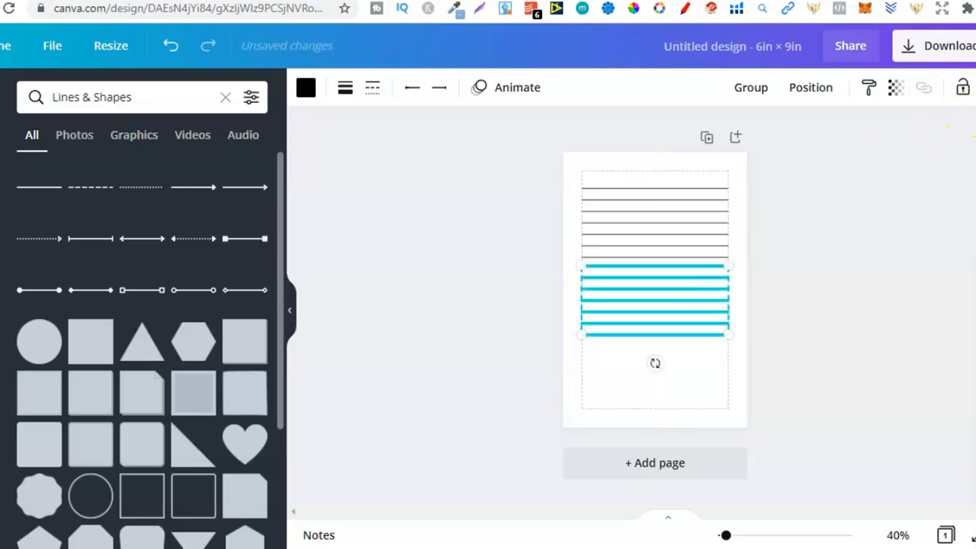
{"action": "left_click_drag", "start_coordinate": [683, 324], "coordinate": [690, 330]}
{"action": "left_click_drag", "start_coordinate": [684, 369], "coordinate": [684, 394]}
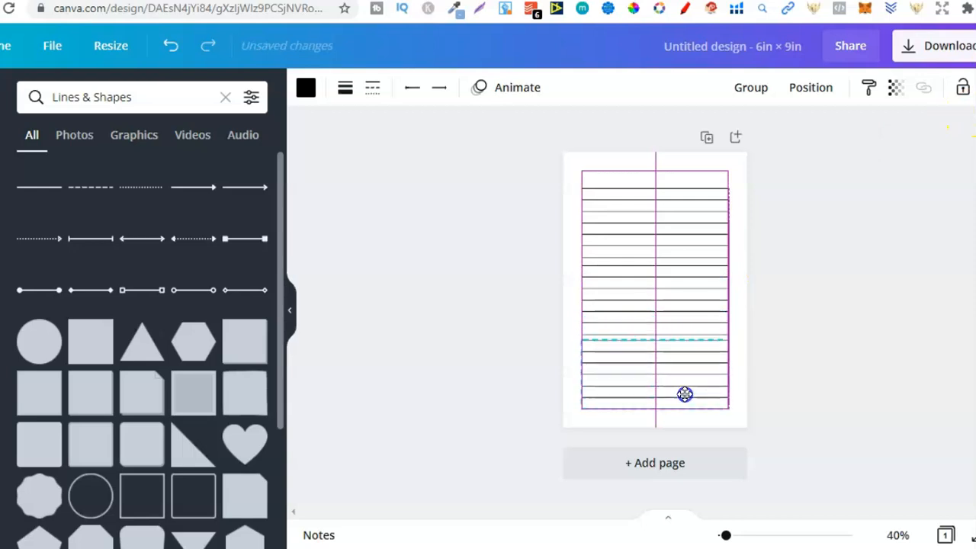
Step: Select every line on the page and even out their spacing with Tidy up
{"action": "left_click", "coordinate": [862, 342]}
{"action": "left_click_drag", "start_coordinate": [747, 202], "coordinate": [539, 425]}
{"action": "left_click", "coordinate": [810, 87]}
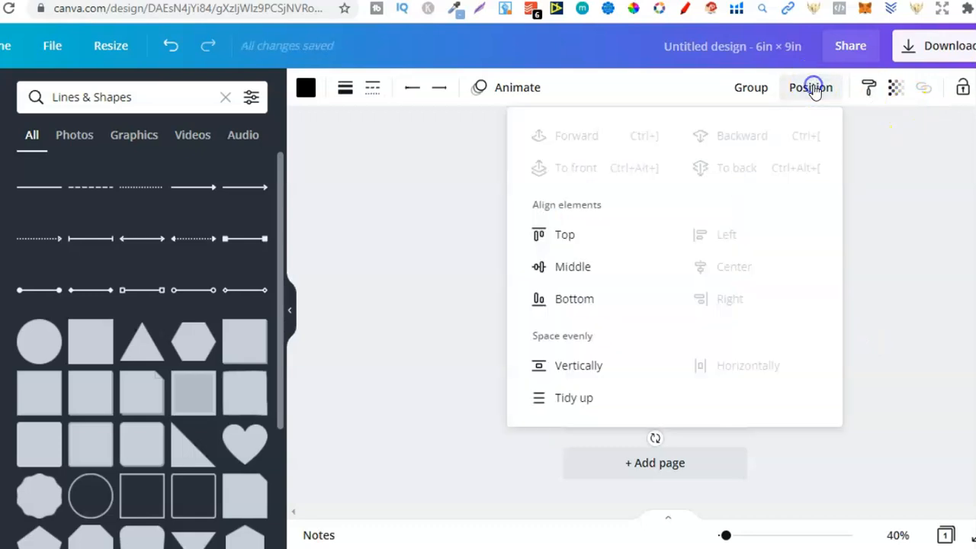
{"action": "left_click", "coordinate": [581, 398]}
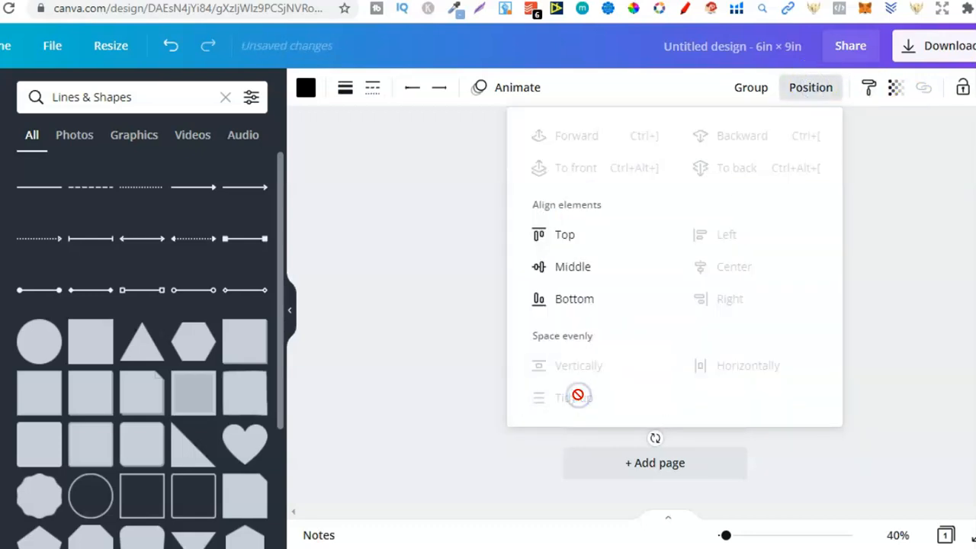
{"action": "left_click", "coordinate": [952, 269]}
{"action": "left_click", "coordinate": [952, 264]}
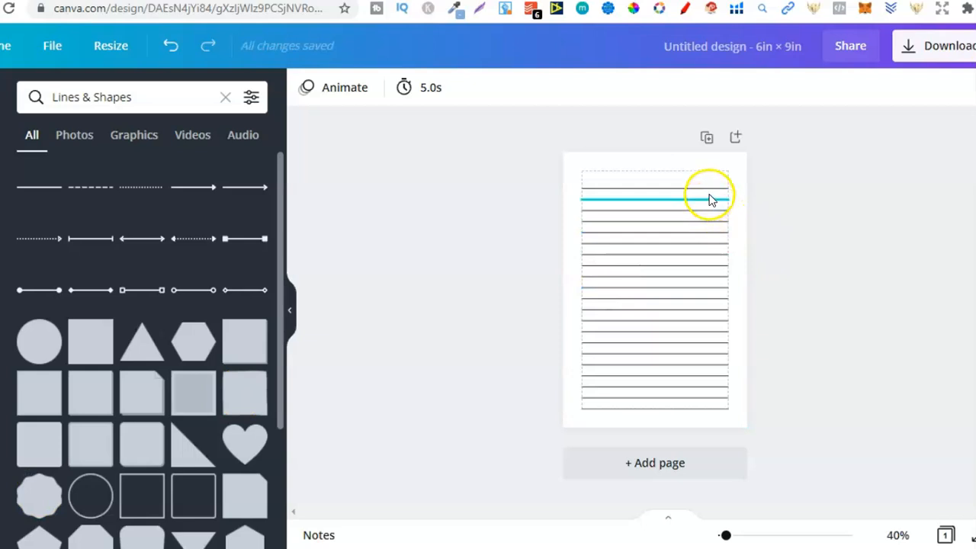
Step: Move the second to sixth lines closer together under the first, then space these six lines evenly with Tidy up
{"action": "left_click_drag", "start_coordinate": [726, 539], "coordinate": [740, 535]}
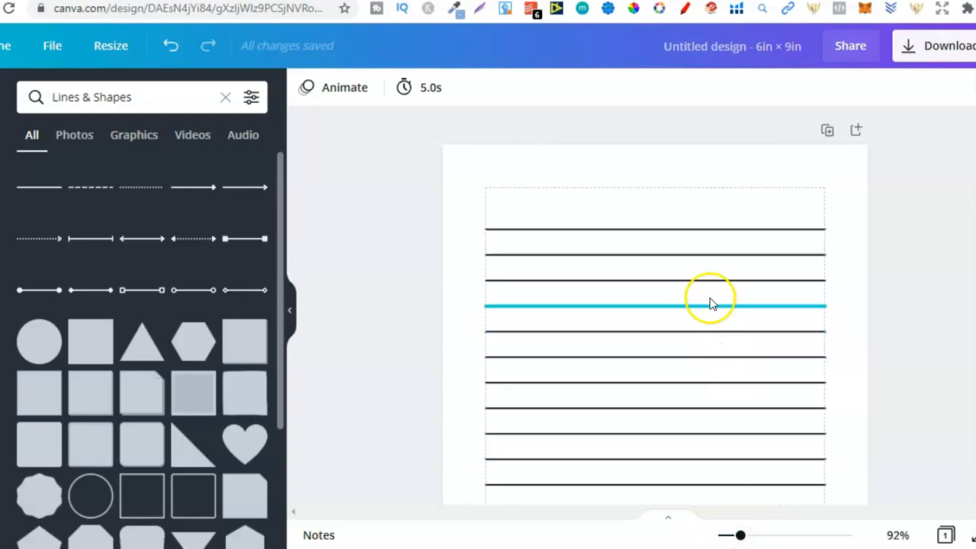
{"action": "left_click_drag", "start_coordinate": [702, 257], "coordinate": [709, 264]}
{"action": "left_click_drag", "start_coordinate": [715, 306], "coordinate": [714, 289]}
{"action": "mouse_move", "coordinate": [714, 333]}
{"action": "left_mouse_down"}
{"action": "mouse_move", "coordinate": [712, 306]}
{"action": "mouse_move", "coordinate": [718, 325]}
{"action": "left_mouse_up"}
{"action": "left_click", "coordinate": [718, 356]}
{"action": "left_click_drag", "start_coordinate": [839, 228], "coordinate": [697, 331]}
{"action": "left_click", "coordinate": [792, 87]}
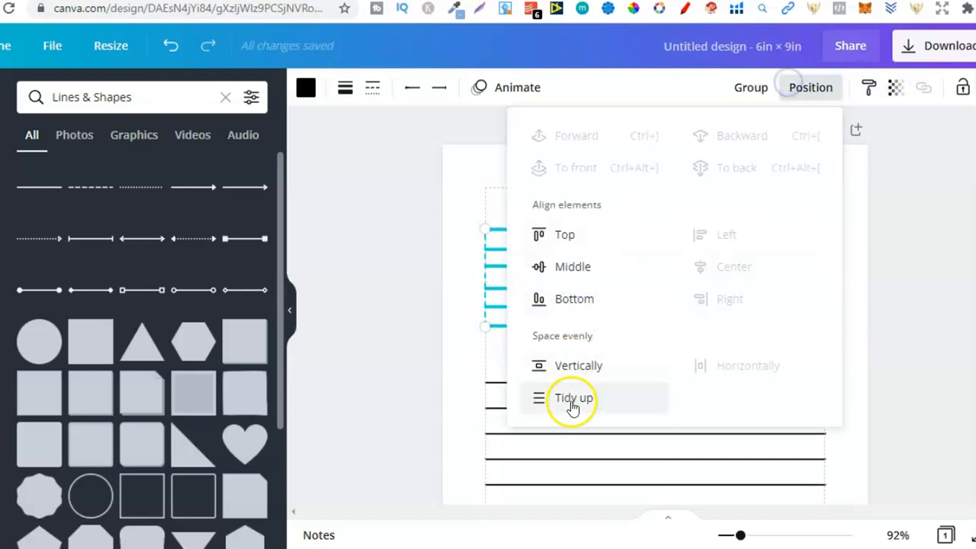
{"action": "left_click", "coordinate": [572, 401]}
{"action": "left_click", "coordinate": [955, 295]}
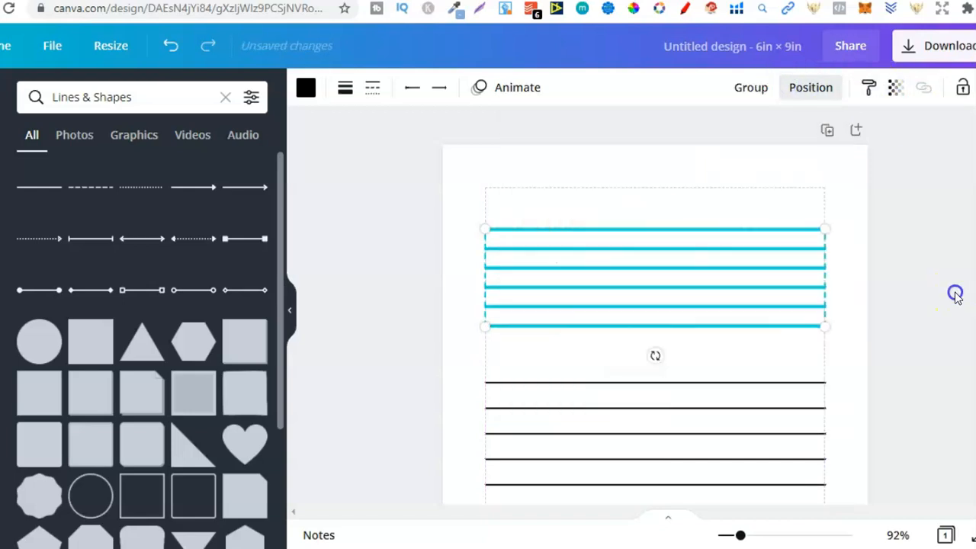
{"action": "left_click", "coordinate": [895, 316]}
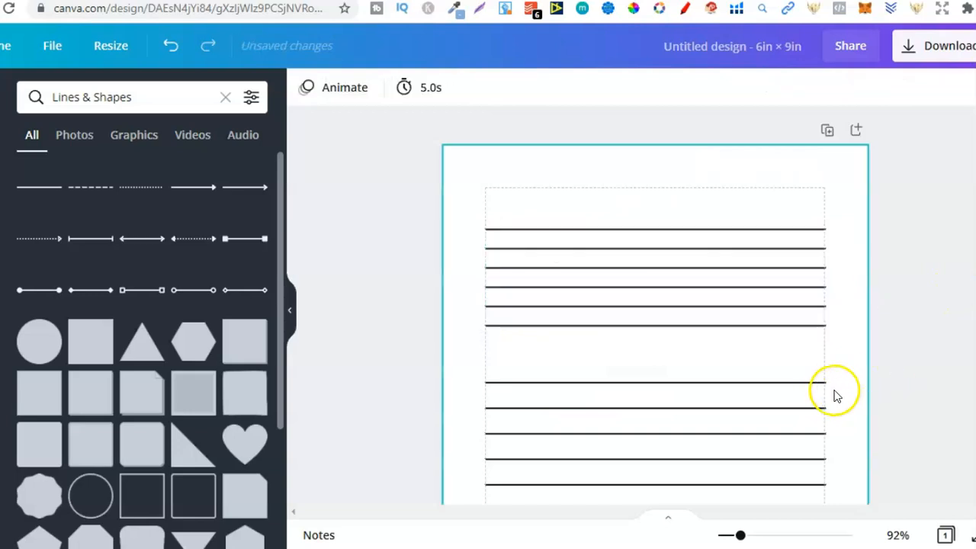
Step: Delete all lines below the tightened six-line block at the top of the page
{"action": "scroll", "coordinate": [655, 305], "scroll_direction": "down", "scroll_amount": 3}
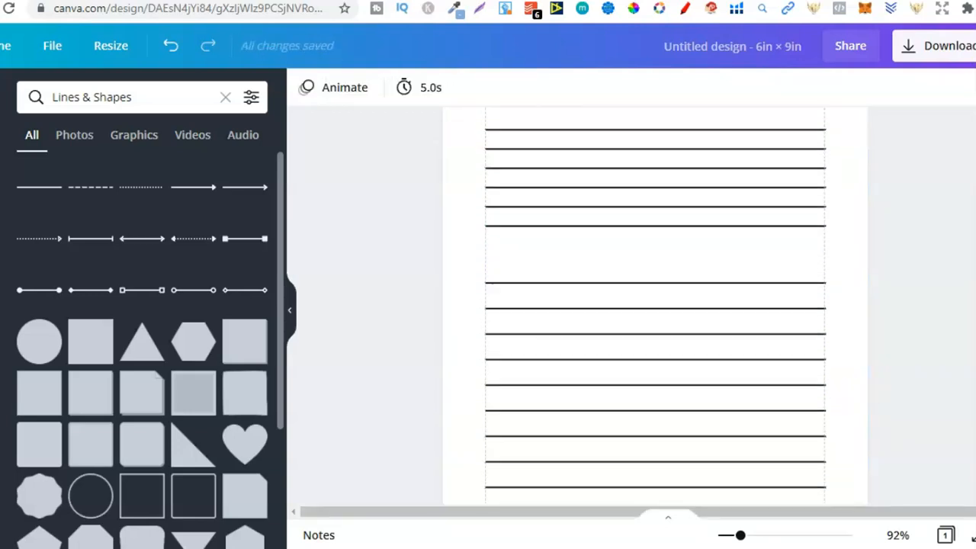
{"action": "left_click_drag", "start_coordinate": [849, 224], "coordinate": [545, 507]}
{"action": "key", "text": "Delete"}
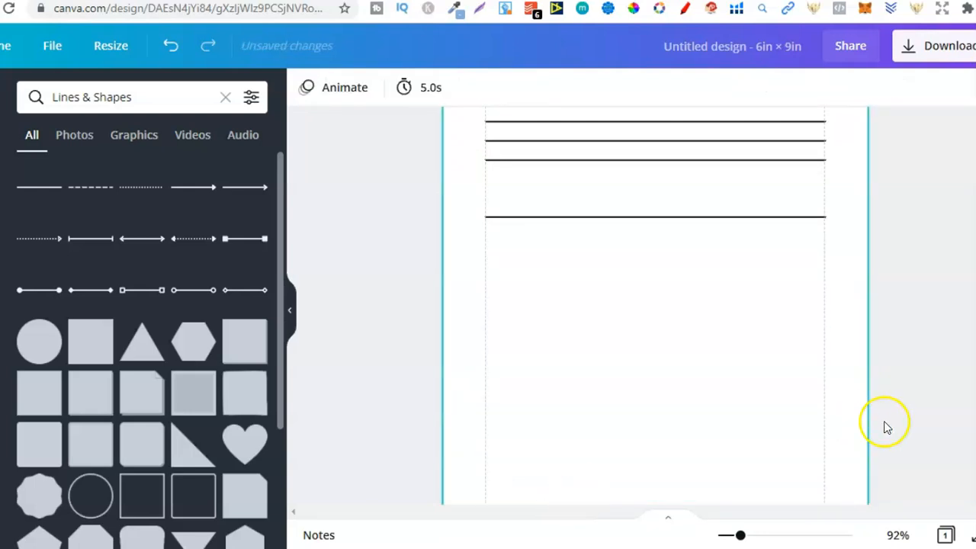
{"action": "scroll", "coordinate": [655, 305], "scroll_direction": "down", "scroll_amount": 2}
{"action": "left_click_drag", "start_coordinate": [847, 297], "coordinate": [692, 422]}
{"action": "key", "text": "Delete"}
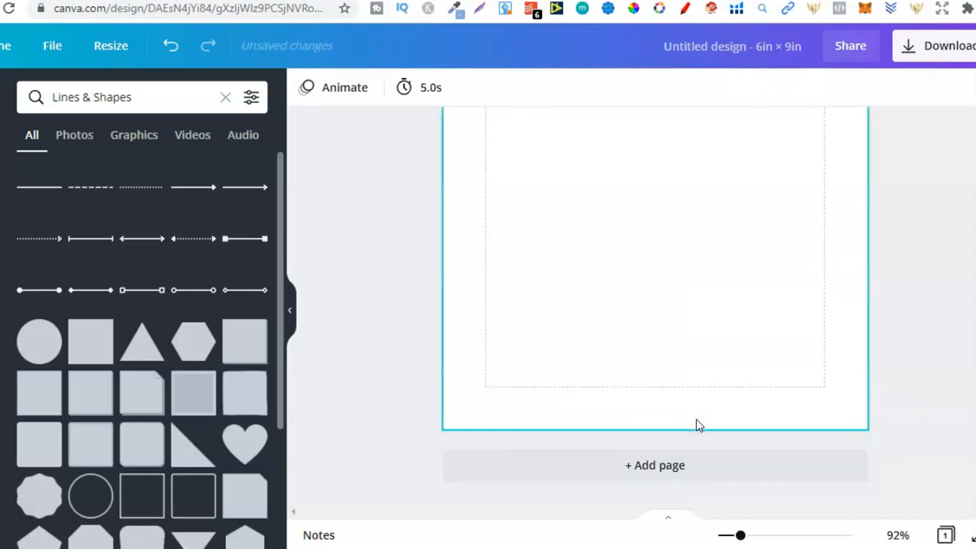
{"action": "scroll", "coordinate": [655, 304], "scroll_direction": "up", "scroll_amount": 3}
{"action": "left_click", "coordinate": [806, 313]}
{"action": "key", "text": "Delete"}
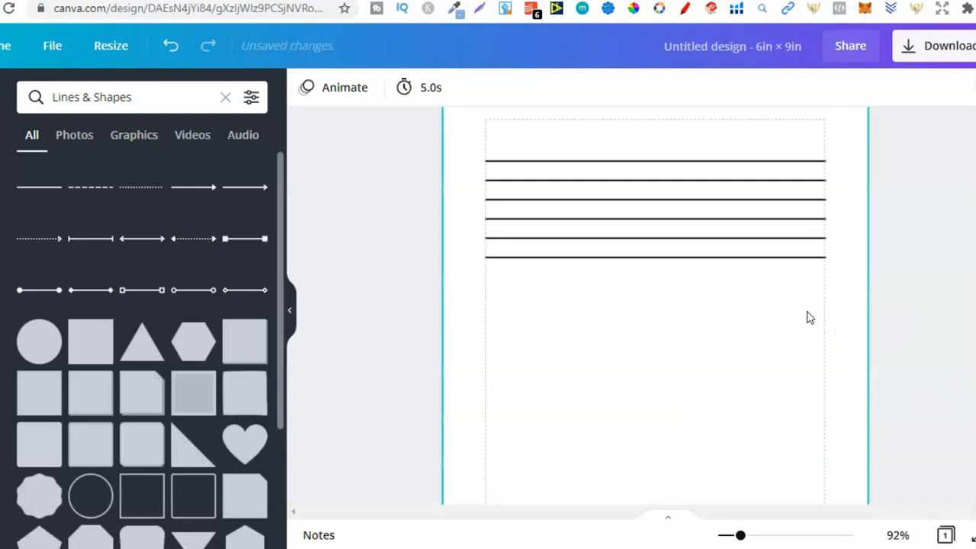
{"action": "left_click", "coordinate": [894, 536]}
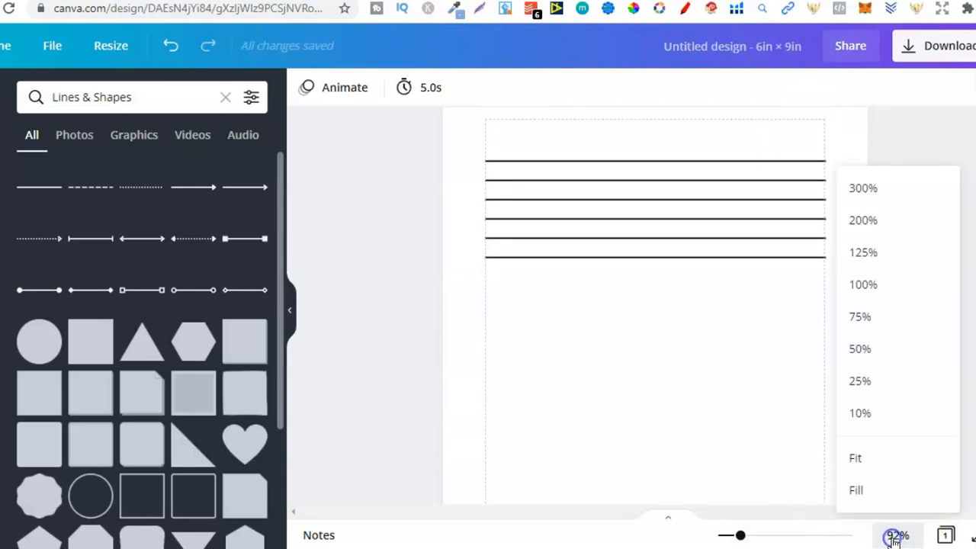
Step: Duplicate the six-line block four times and stack the copies beneath it past the bottom margin
{"action": "left_click", "coordinate": [864, 465]}
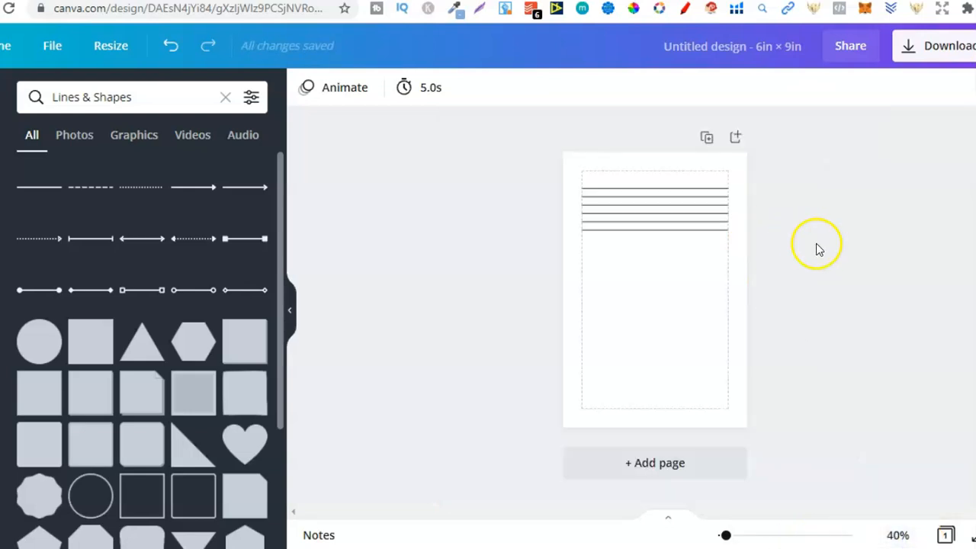
{"action": "left_click_drag", "start_coordinate": [858, 267], "coordinate": [623, 251]}
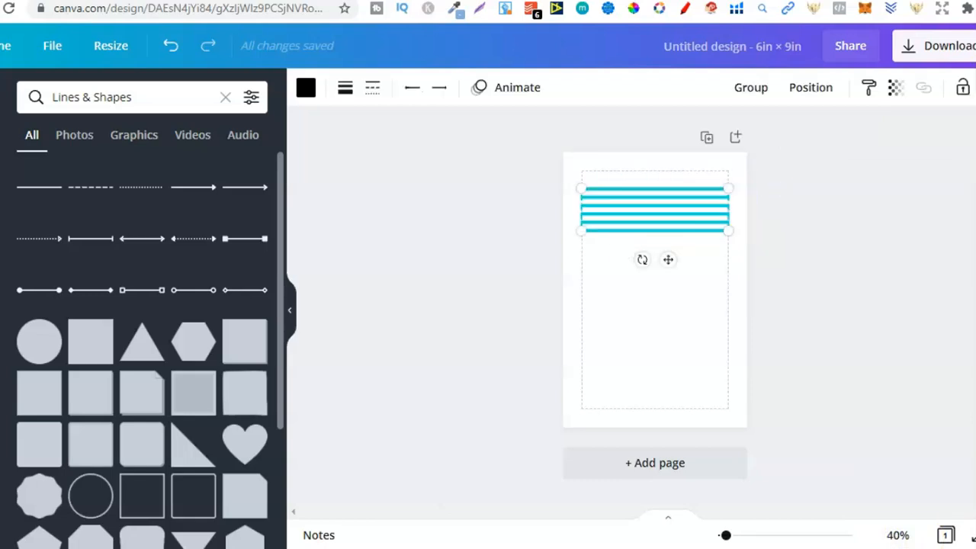
{"action": "left_click_drag", "start_coordinate": [716, 189], "coordinate": [723, 196]}
{"action": "left_click_drag", "start_coordinate": [698, 244], "coordinate": [689, 282]}
{"action": "left_click_drag", "start_coordinate": [671, 332], "coordinate": [682, 321]}
{"action": "key", "text": "ctrl+d"}
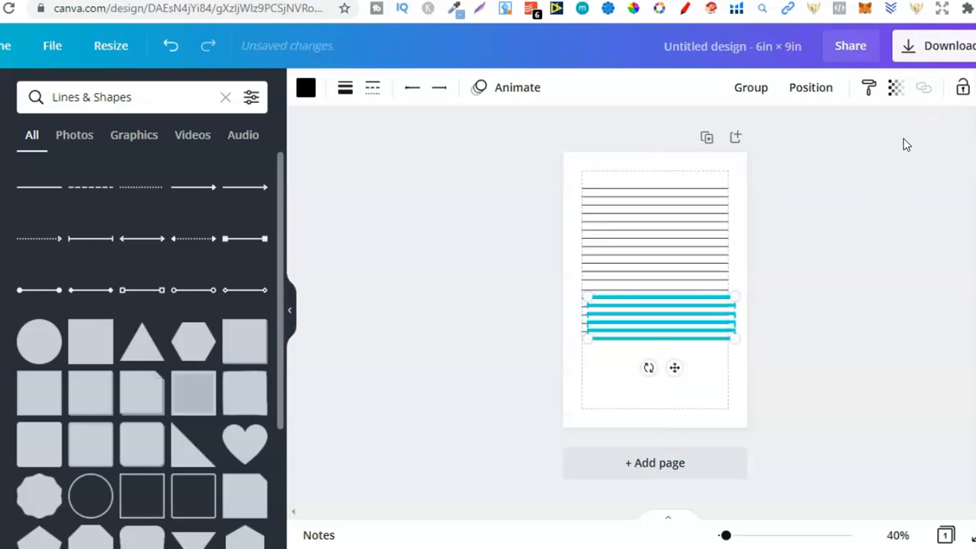
{"action": "left_click_drag", "start_coordinate": [697, 307], "coordinate": [705, 412]}
Step: Select every line on the page and even out their spacing with Tidy up
{"action": "left_click_drag", "start_coordinate": [790, 173], "coordinate": [453, 527]}
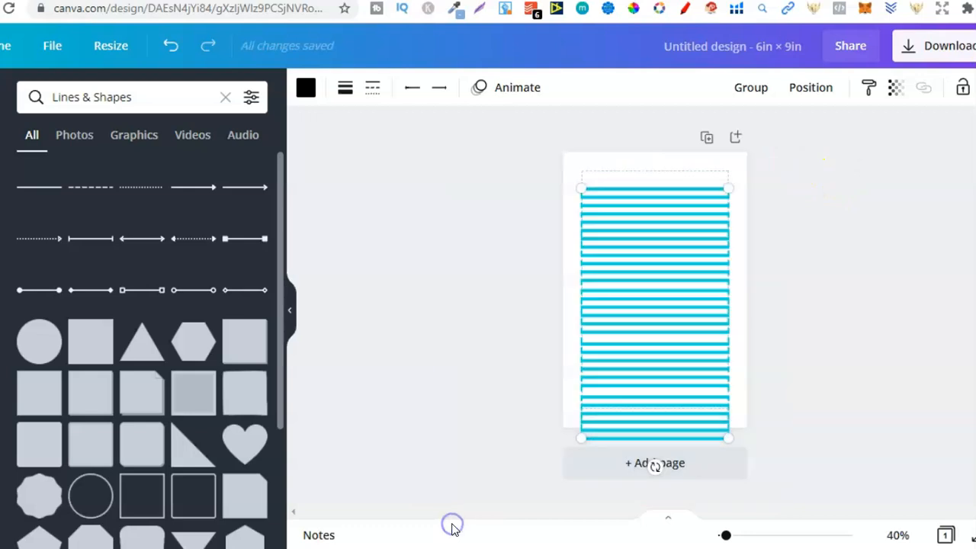
{"action": "left_click", "coordinate": [802, 87]}
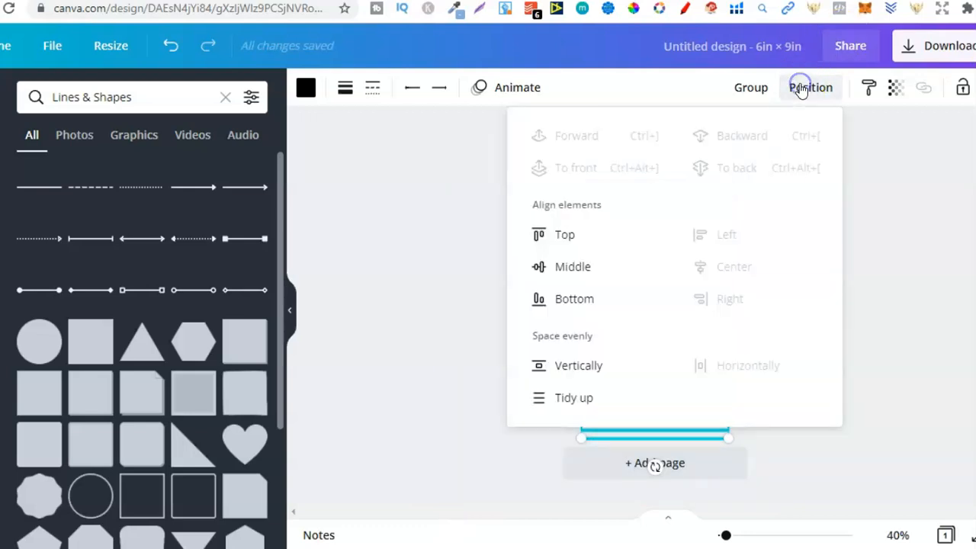
{"action": "left_click", "coordinate": [581, 396]}
{"action": "left_click", "coordinate": [929, 368]}
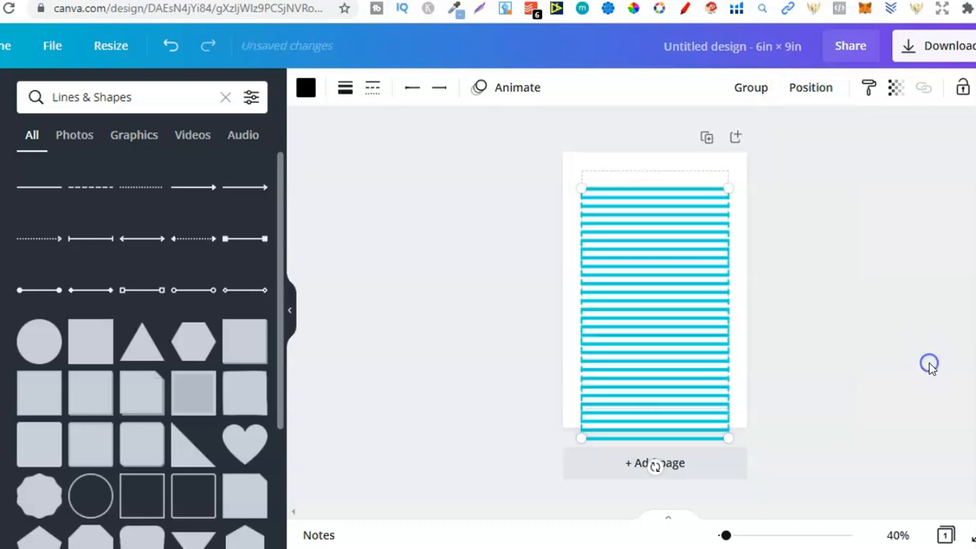
{"action": "left_click", "coordinate": [929, 366]}
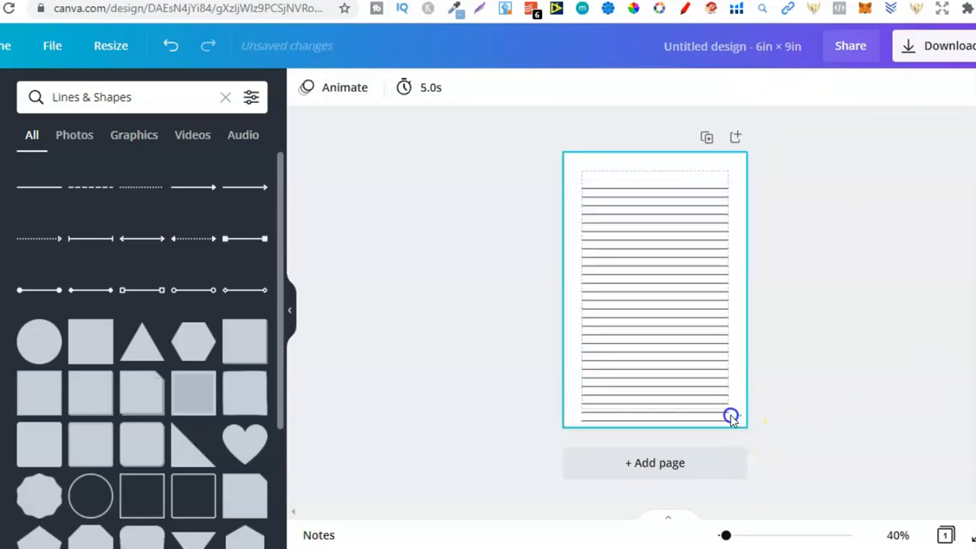
Step: Delete the surplus lines at the foot of the page, keeping the first line at or just past the bottom margin
{"action": "left_click_drag", "start_coordinate": [678, 444], "coordinate": [679, 447]}
{"action": "key", "text": "Delete"}
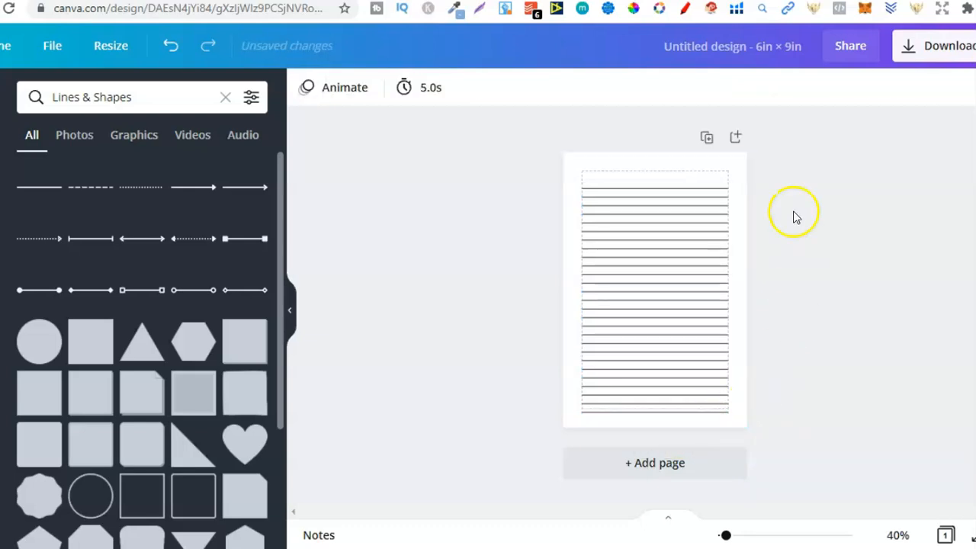
{"action": "left_click", "coordinate": [721, 188]}
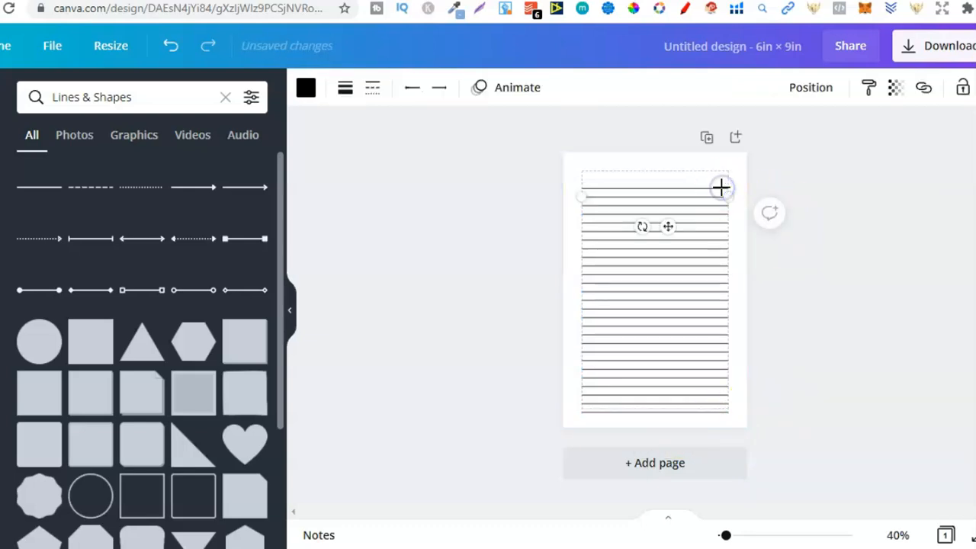
{"action": "left_click", "coordinate": [871, 179]}
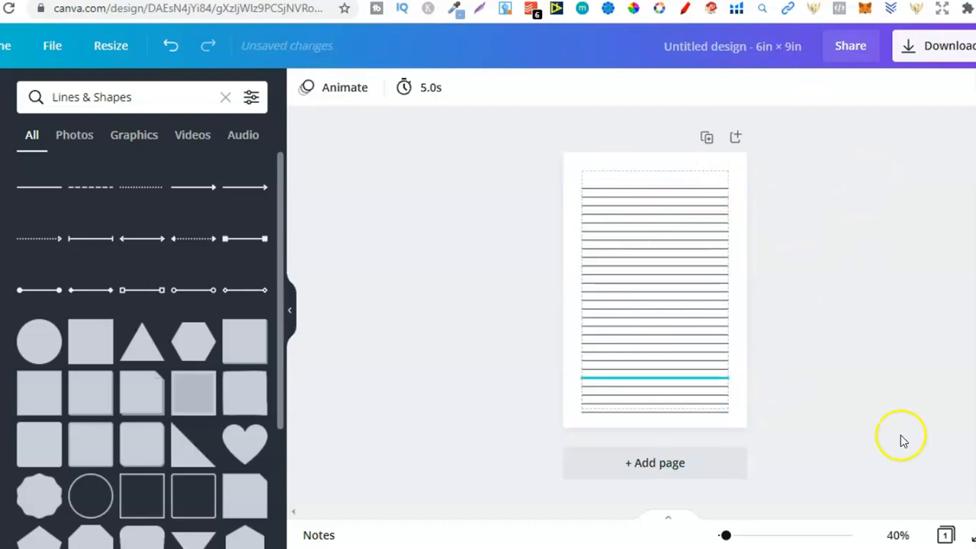
Step: Place a copy of the first line on the top margin and shorten it to a short line ending at the right margin
{"action": "left_click_drag", "start_coordinate": [726, 536], "coordinate": [749, 535]}
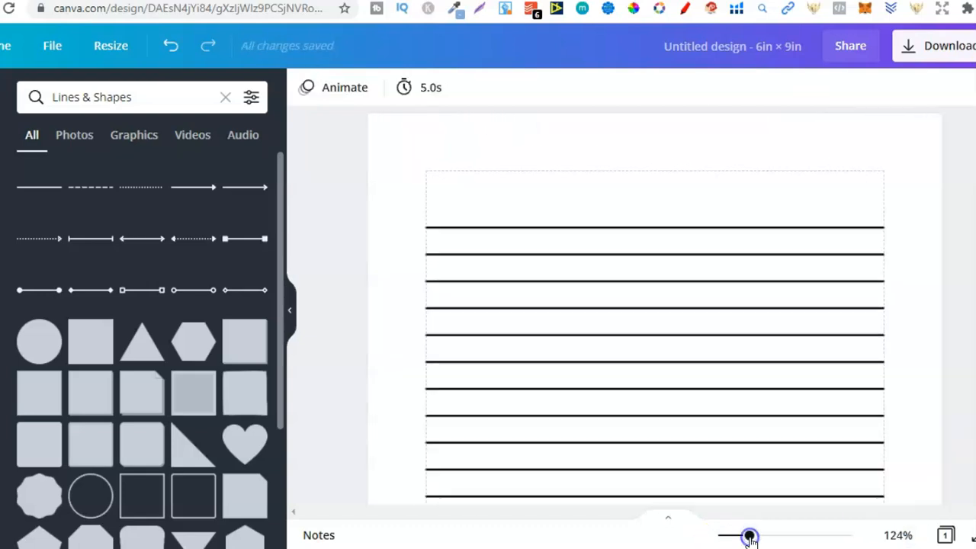
{"action": "left_click", "coordinate": [801, 227]}
{"action": "left_click_drag", "start_coordinate": [668, 257], "coordinate": [669, 200]}
{"action": "left_click_drag", "start_coordinate": [447, 187], "coordinate": [741, 171]}
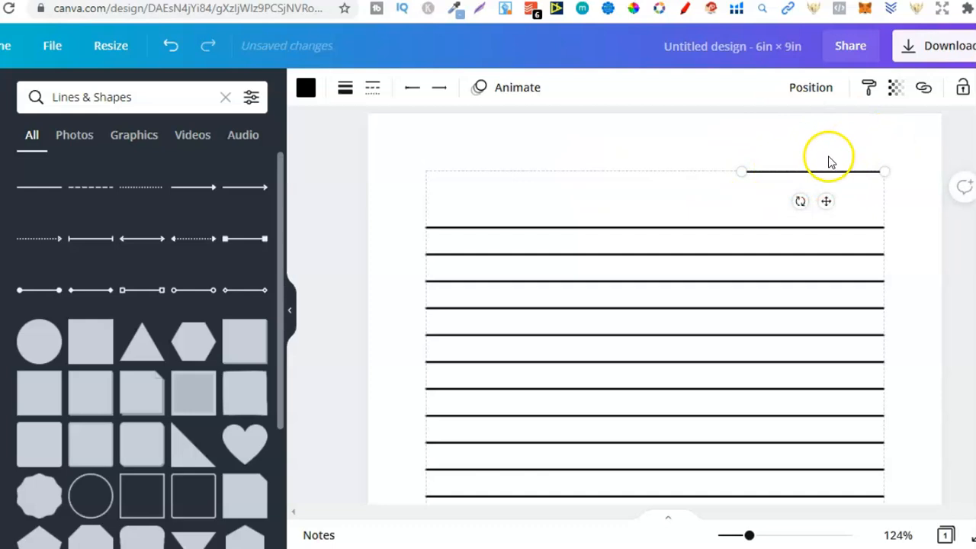
{"action": "left_click", "coordinate": [589, 151]}
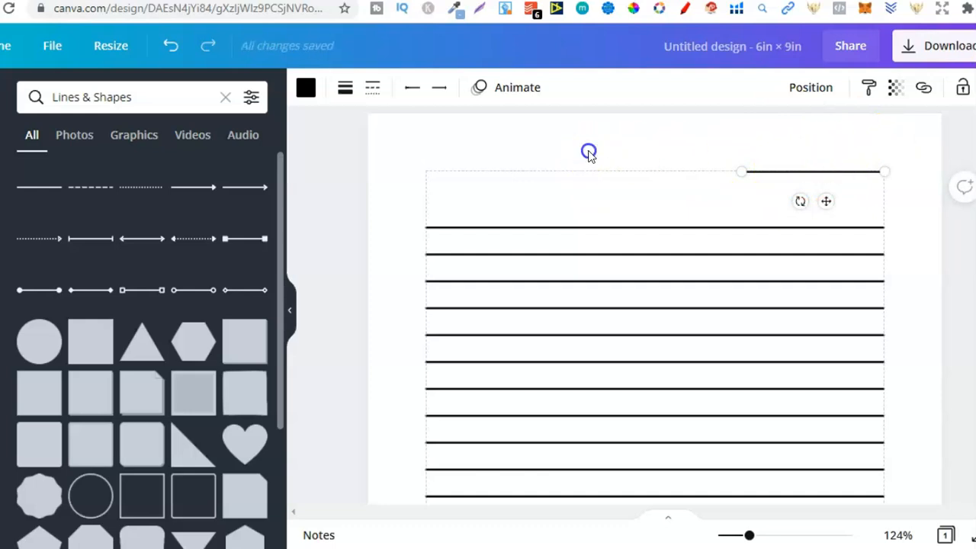
{"action": "left_click", "coordinate": [896, 534]}
{"action": "left_click", "coordinate": [875, 457]}
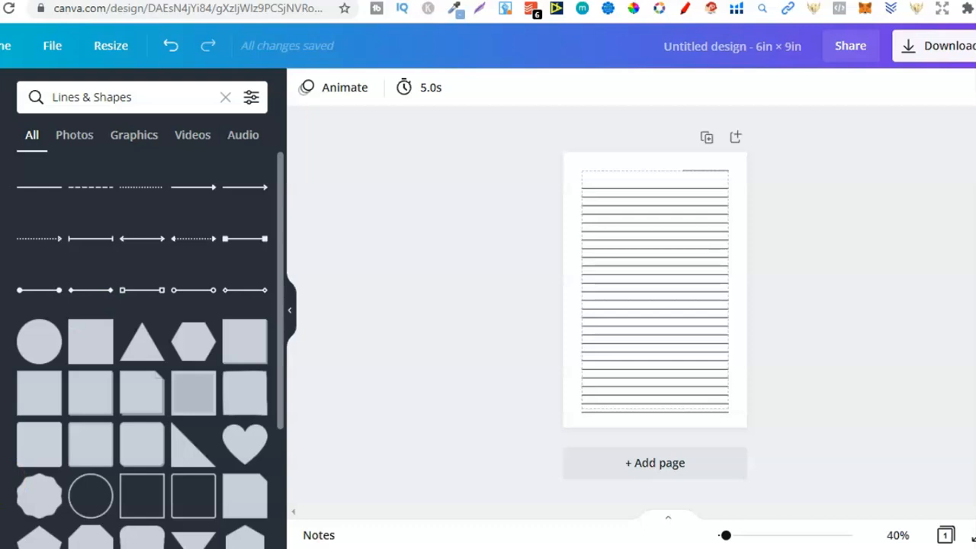
Step: Switch to the KDP Helper page and review the interior dimensions for 6" x 9" with bleed
{"action": "key", "text": "ctrl+Tab"}
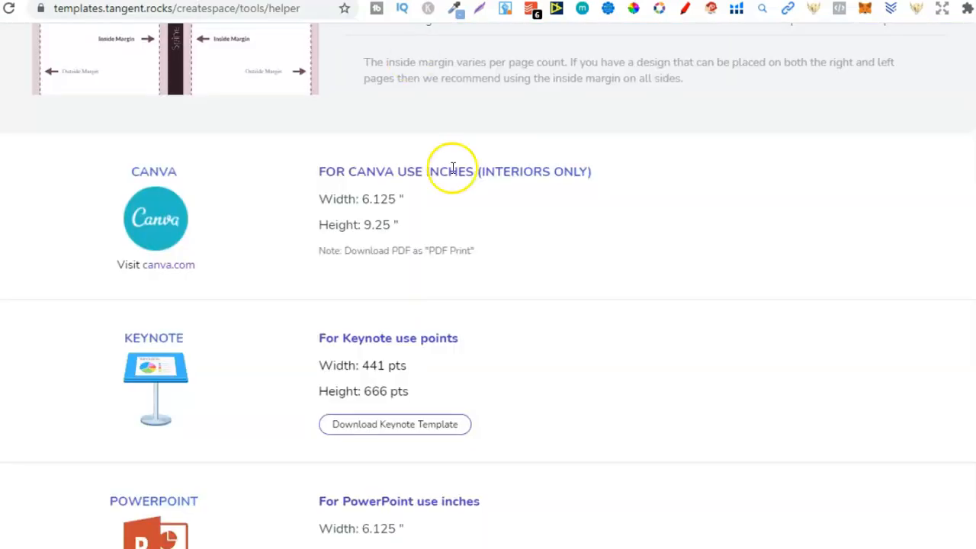
{"action": "scroll", "coordinate": [769, 250], "scroll_direction": "up", "scroll_amount": 15}
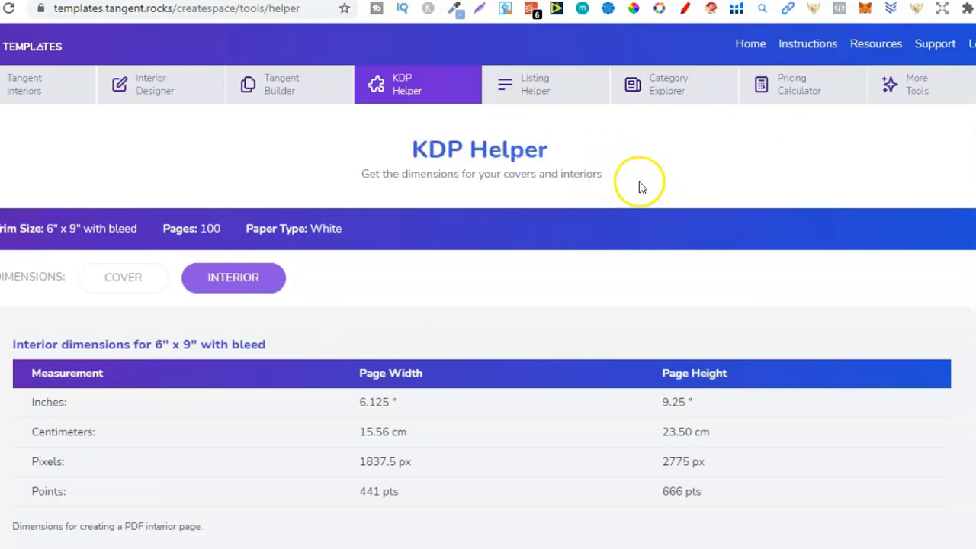
{"action": "key", "text": "ctrl+shift+Tab"}
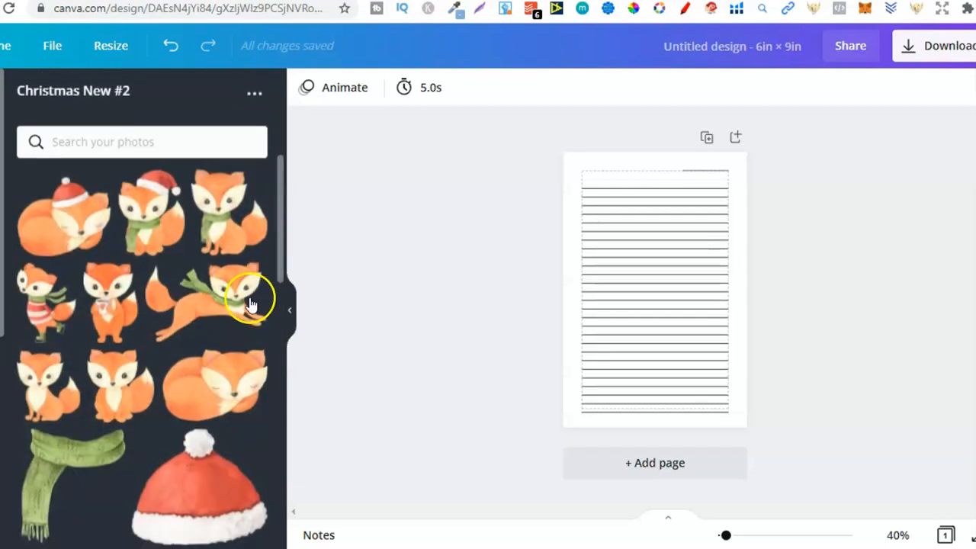
Step: Switch back to Canva, add the red winter hat from the Christmas New #2 folder and apply the Greyscale filter
{"action": "left_click", "coordinate": [180, 503]}
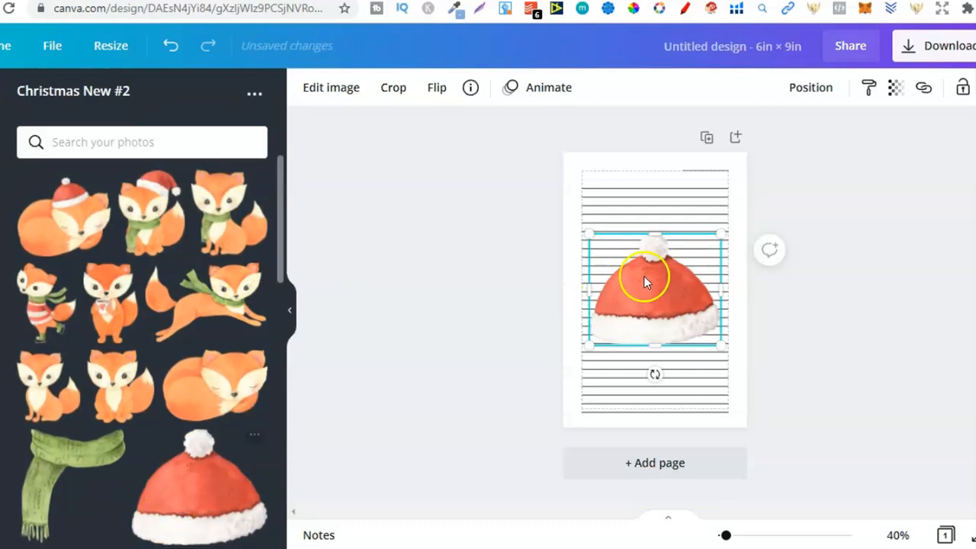
{"action": "left_click", "coordinate": [339, 102]}
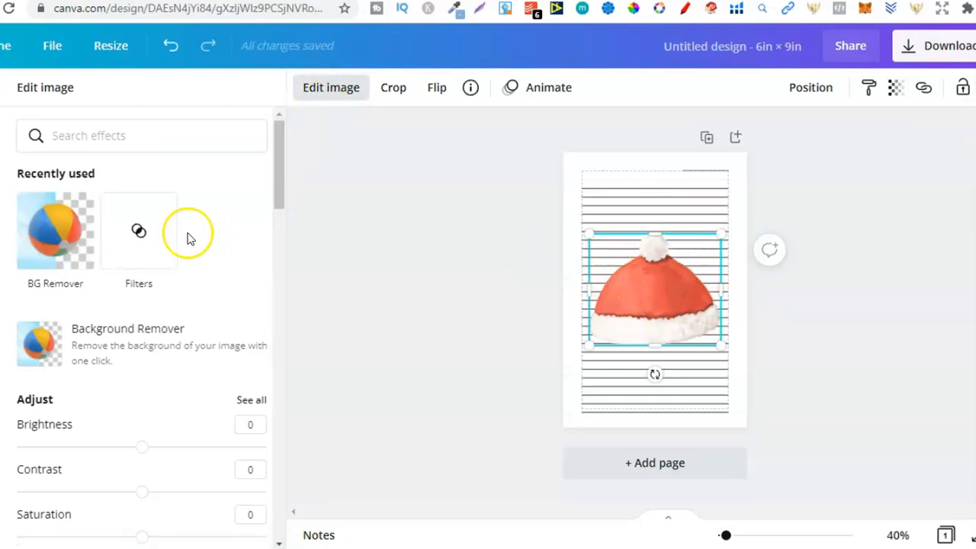
{"action": "left_click_drag", "start_coordinate": [279, 175], "coordinate": [279, 246]}
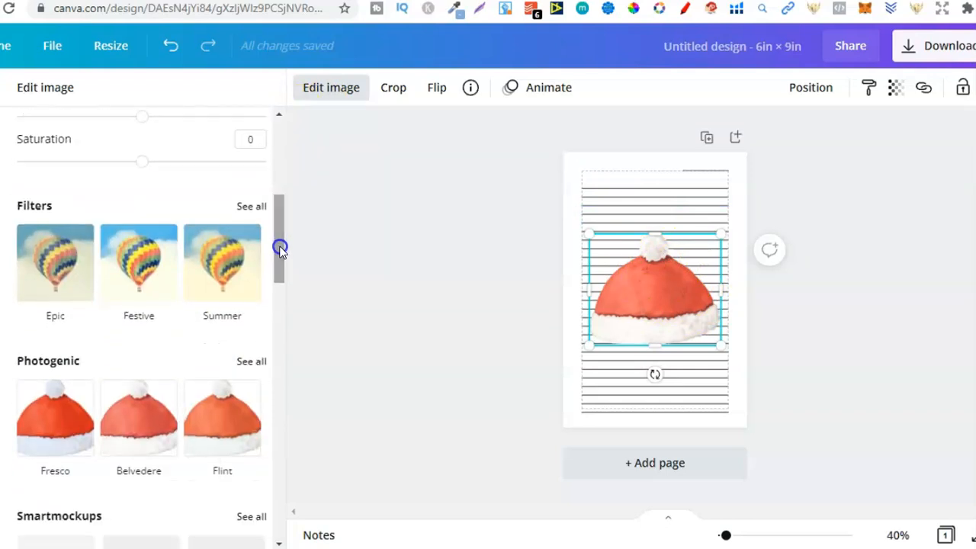
{"action": "left_click", "coordinate": [248, 209]}
{"action": "left_click_drag", "start_coordinate": [276, 186], "coordinate": [287, 505]}
{"action": "left_click", "coordinate": [59, 479]}
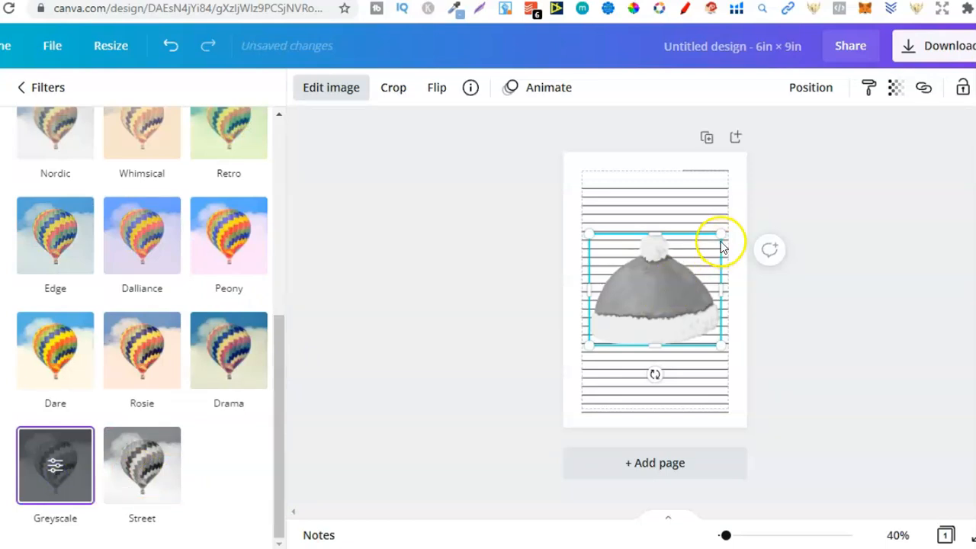
Step: Shrink the hat into the lower-left corner of the page margins and send it to the back
{"action": "left_click_drag", "start_coordinate": [723, 227], "coordinate": [612, 382]}
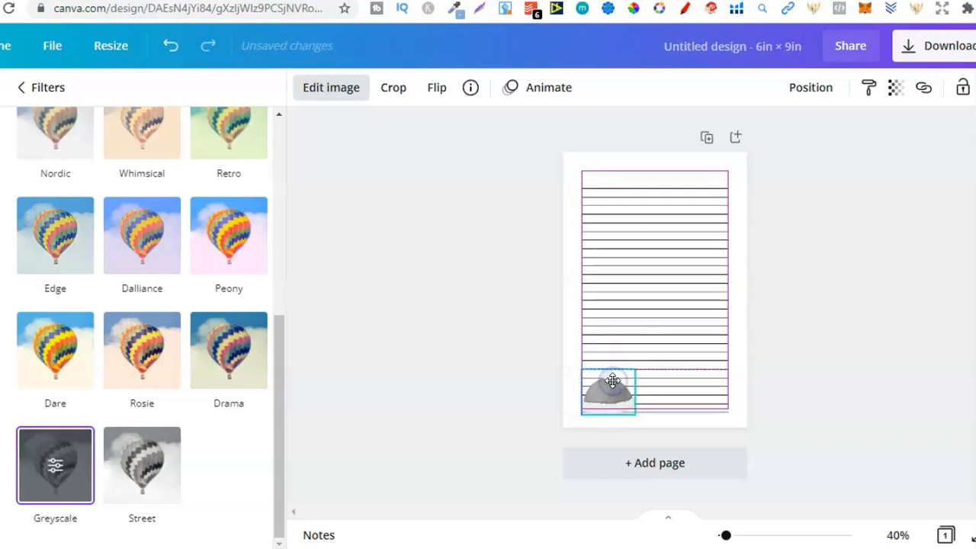
{"action": "left_click", "coordinate": [800, 87]}
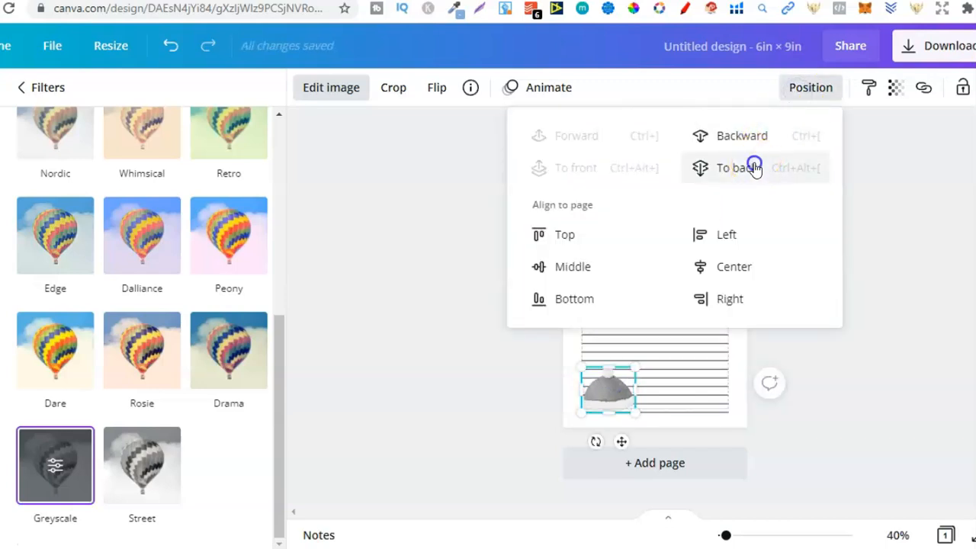
{"action": "left_click", "coordinate": [757, 166]}
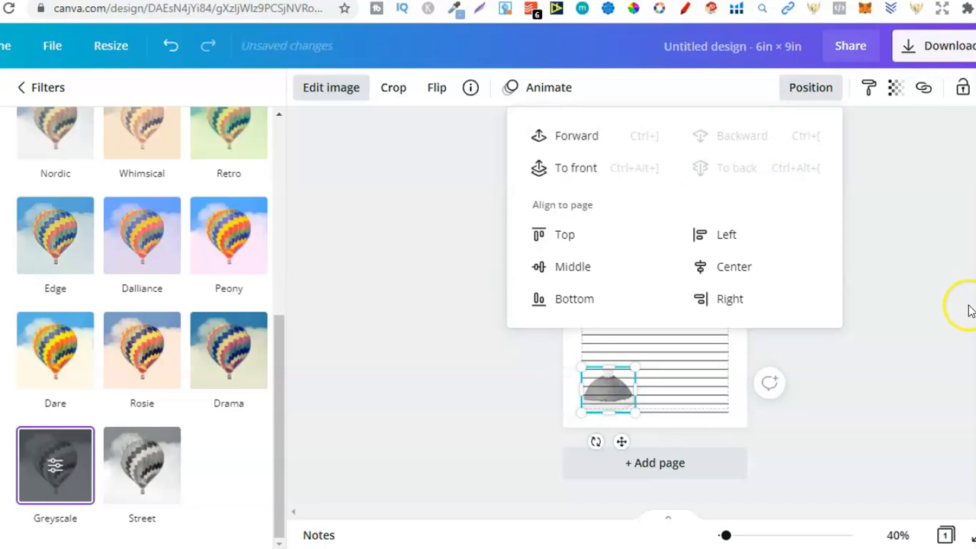
{"action": "key", "text": "Escape"}
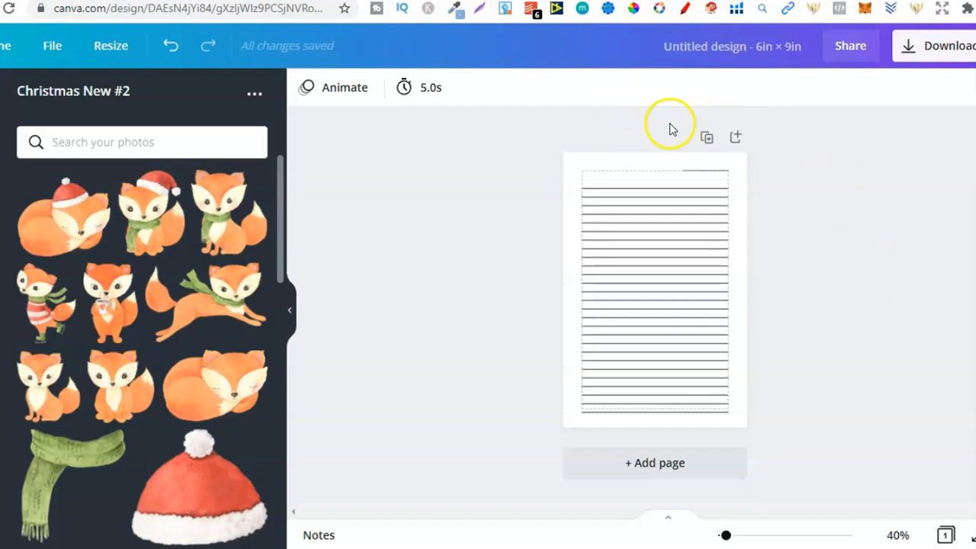
Step: Duplicate the lined page and move the short top line on page 2 to the left margin
{"action": "left_click", "coordinate": [700, 138]}
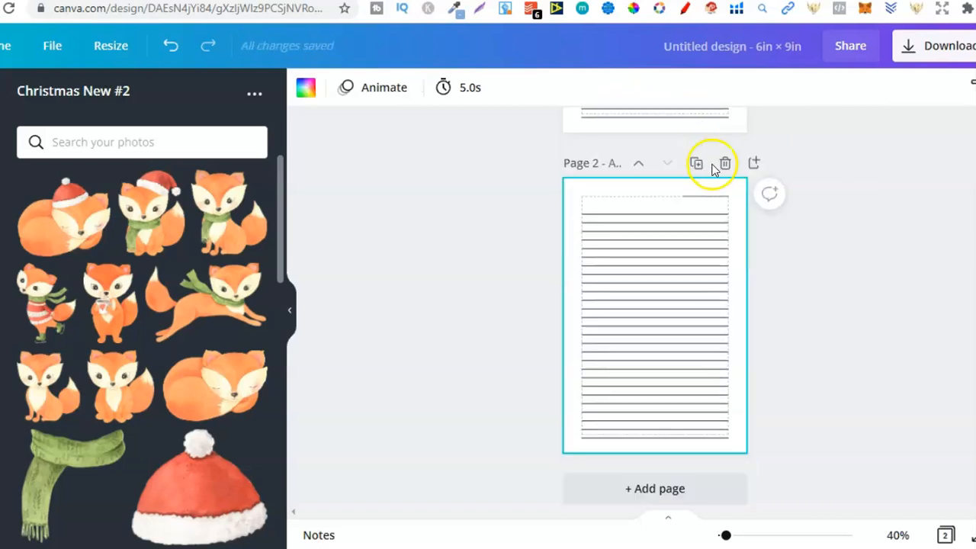
{"action": "left_click", "coordinate": [699, 199]}
{"action": "left_click_drag", "start_coordinate": [699, 199], "coordinate": [603, 200]}
{"action": "left_click", "coordinate": [917, 253]}
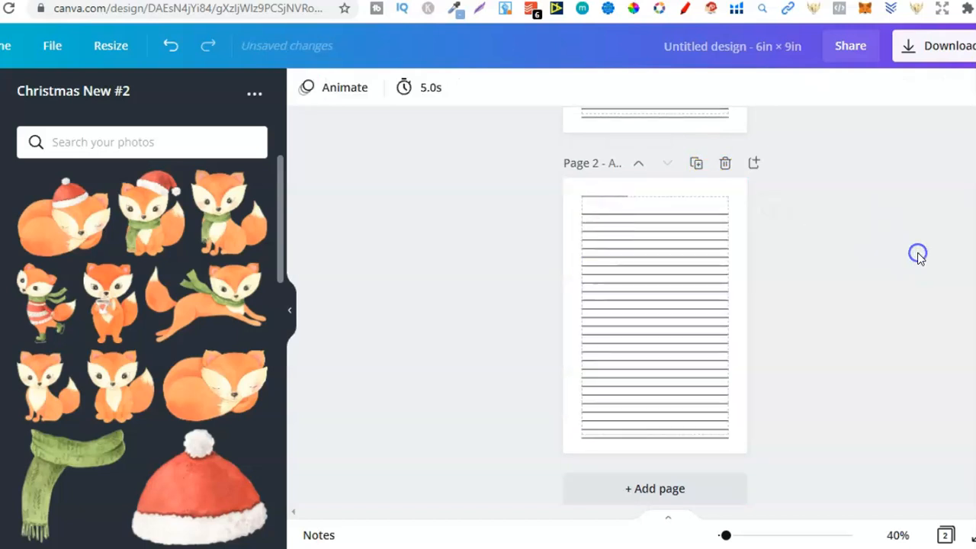
Step: Duplicate page 1 and move the copy to the end as page 3
{"action": "scroll", "coordinate": [940, 348], "scroll_direction": "up", "scroll_amount": 4}
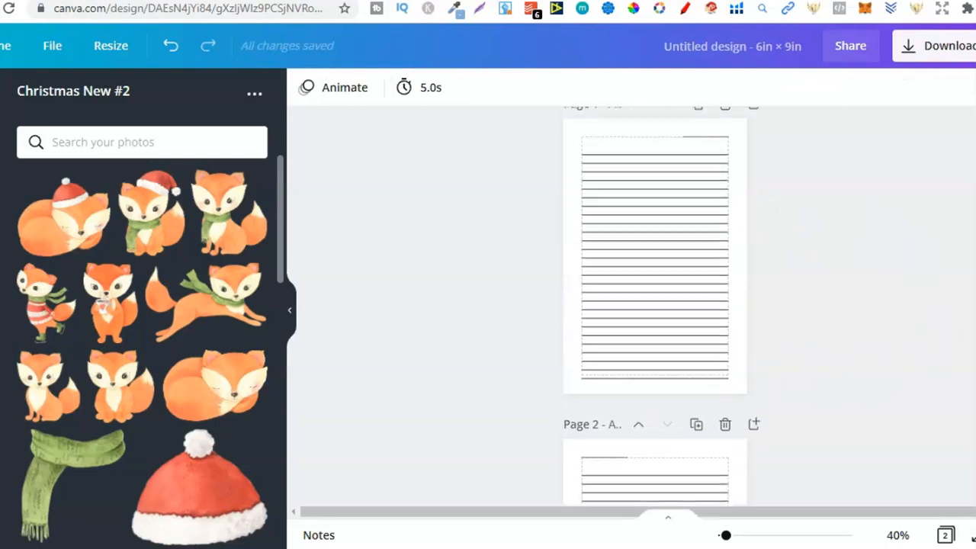
{"action": "scroll", "coordinate": [654, 305], "scroll_direction": "down", "scroll_amount": 4}
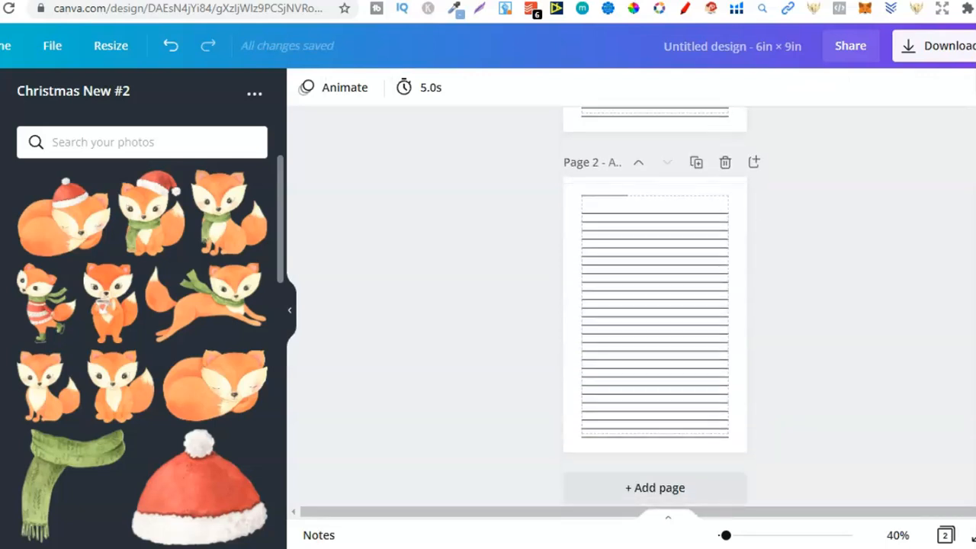
{"action": "scroll", "coordinate": [654, 305], "scroll_direction": "up", "scroll_amount": 4}
{"action": "left_click", "coordinate": [696, 137]}
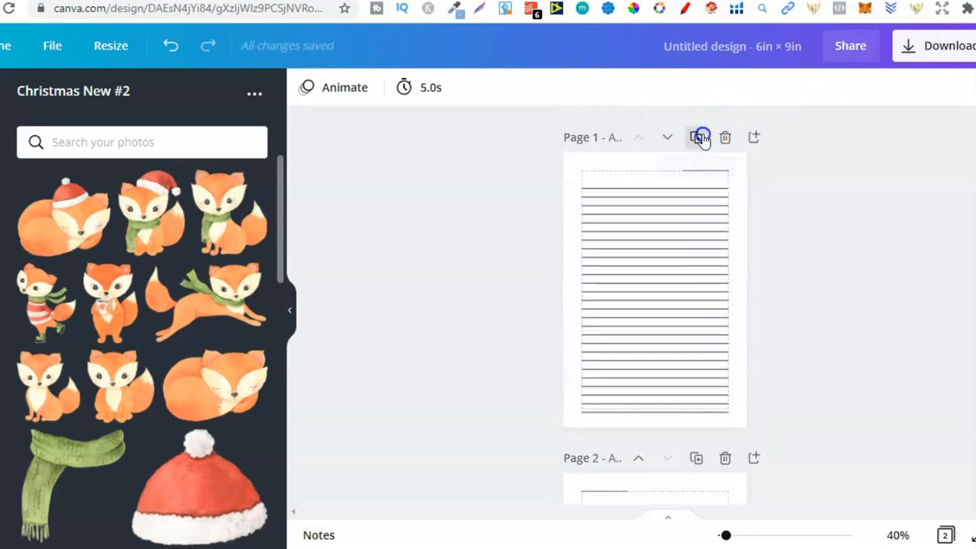
{"action": "left_click", "coordinate": [667, 163]}
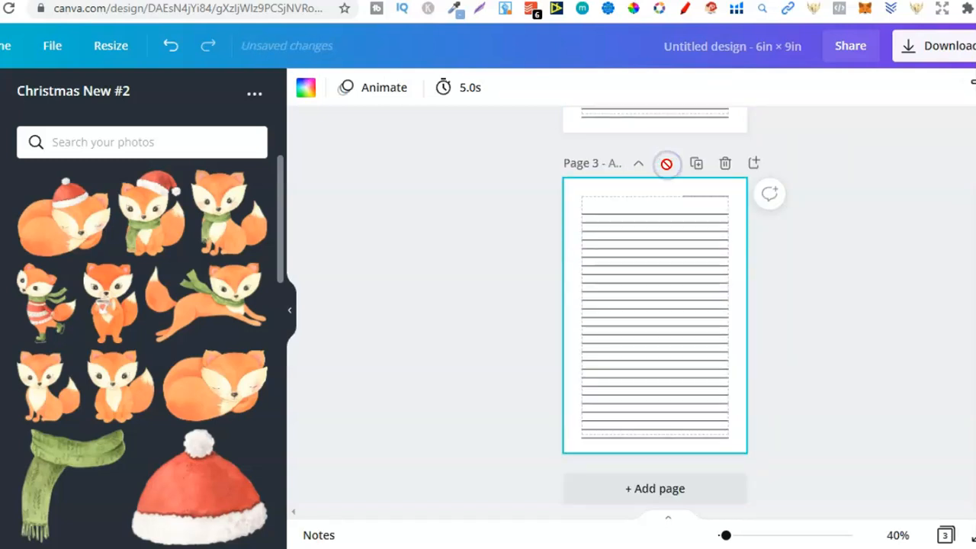
Step: Duplicate page 2, move the copy to the end as page 4 and check the page order
{"action": "scroll", "coordinate": [654, 305], "scroll_direction": "up", "scroll_amount": 5}
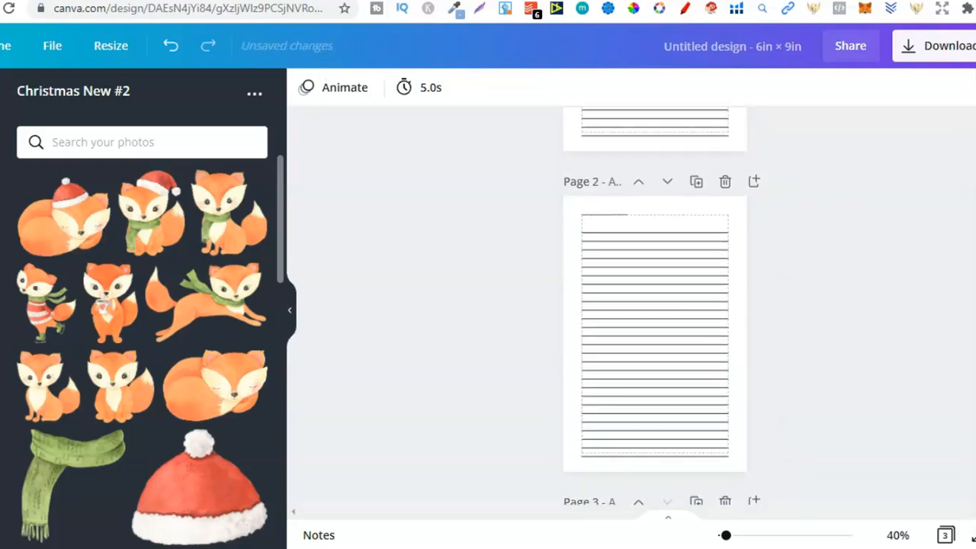
{"action": "left_click", "coordinate": [696, 182]}
{"action": "left_click", "coordinate": [667, 207]}
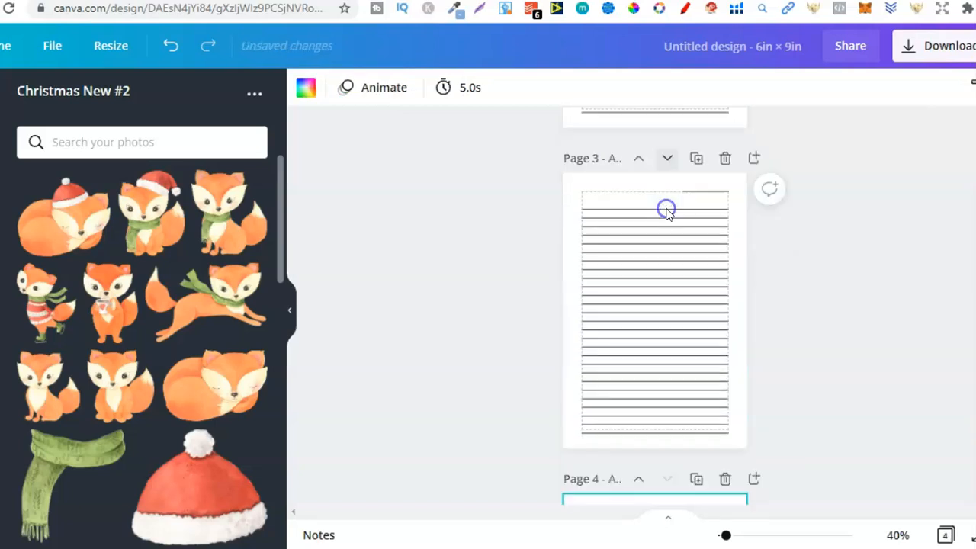
{"action": "scroll", "coordinate": [654, 305], "scroll_direction": "up", "scroll_amount": 12}
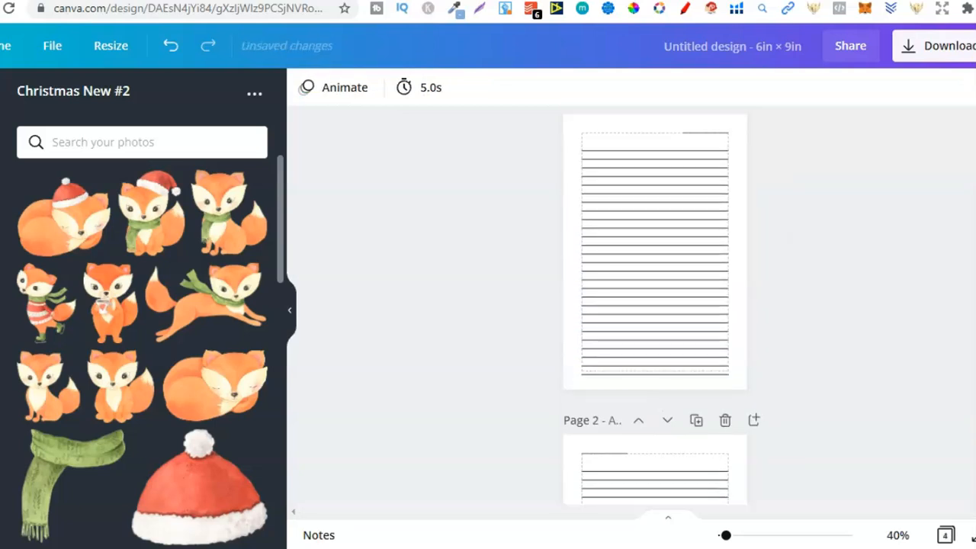
{"action": "left_click", "coordinate": [701, 134]}
{"action": "scroll", "coordinate": [654, 305], "scroll_direction": "down", "scroll_amount": 5}
{"action": "scroll", "coordinate": [654, 305], "scroll_direction": "down", "scroll_amount": 4}
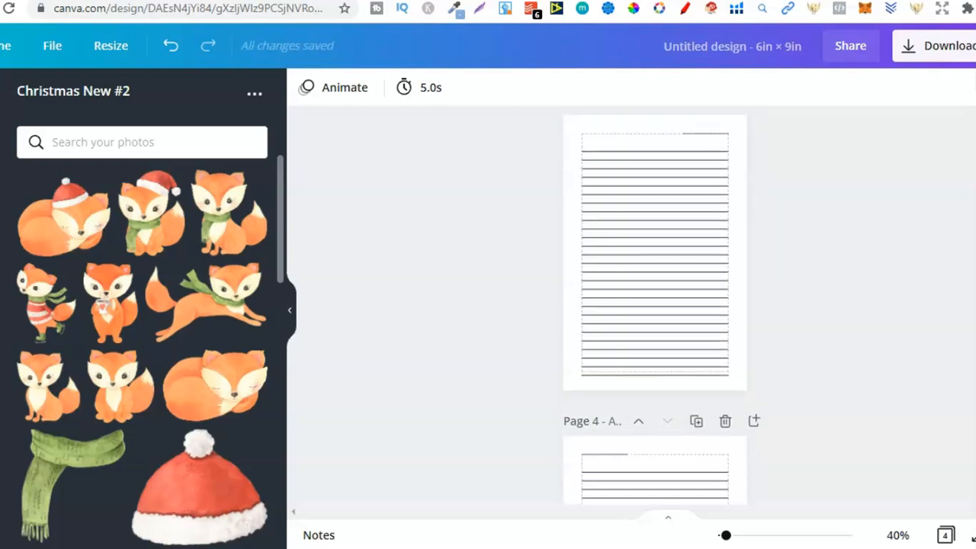
Step: Download all four pages of the lined interior as a PDF Print file and dismiss the saved-design message
{"action": "scroll", "coordinate": [654, 305], "scroll_direction": "down", "scroll_amount": 4}
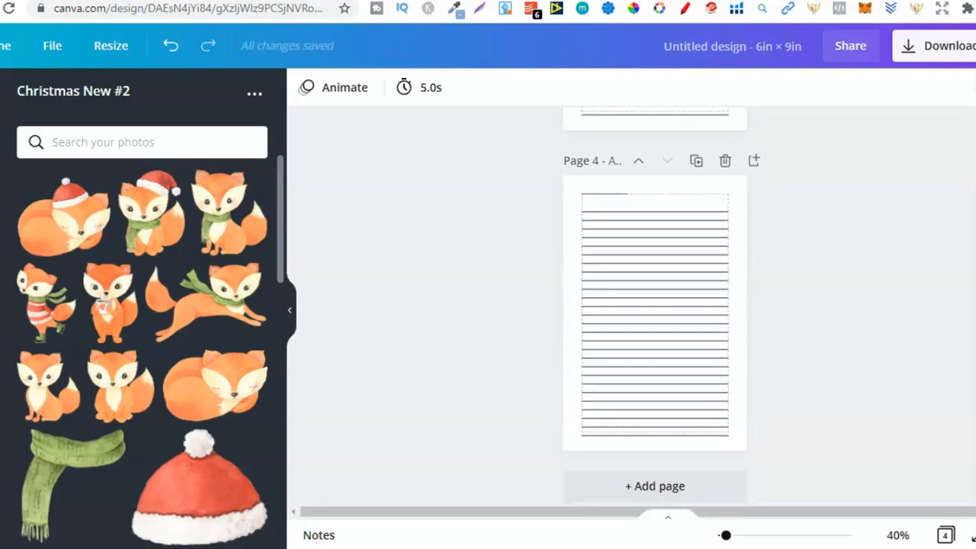
{"action": "scroll", "coordinate": [654, 305], "scroll_direction": "up", "scroll_amount": 12}
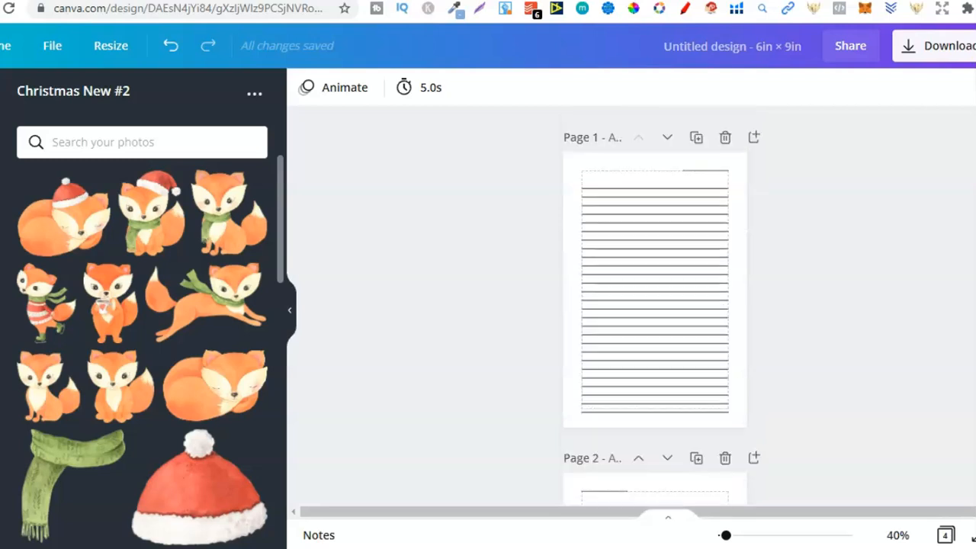
{"action": "left_click", "coordinate": [911, 49]}
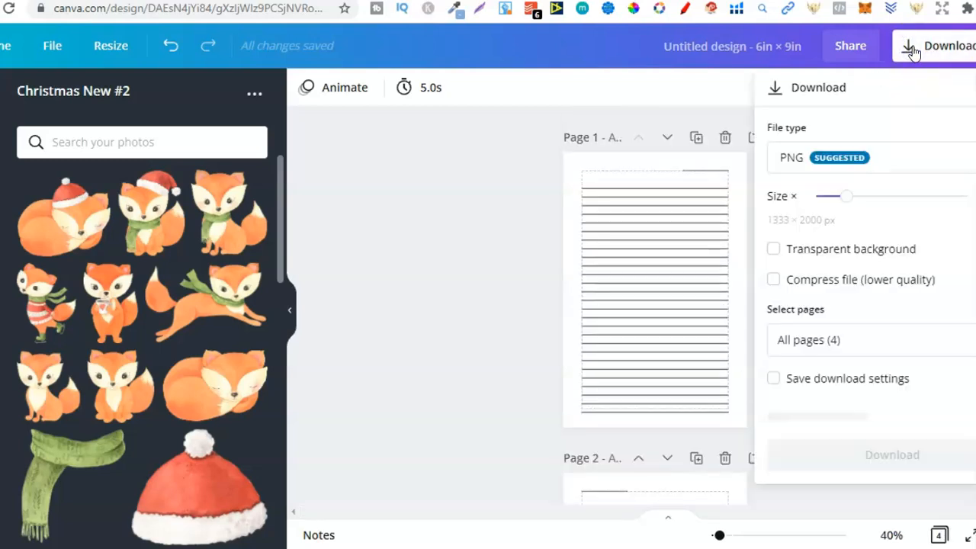
{"action": "left_click", "coordinate": [858, 162]}
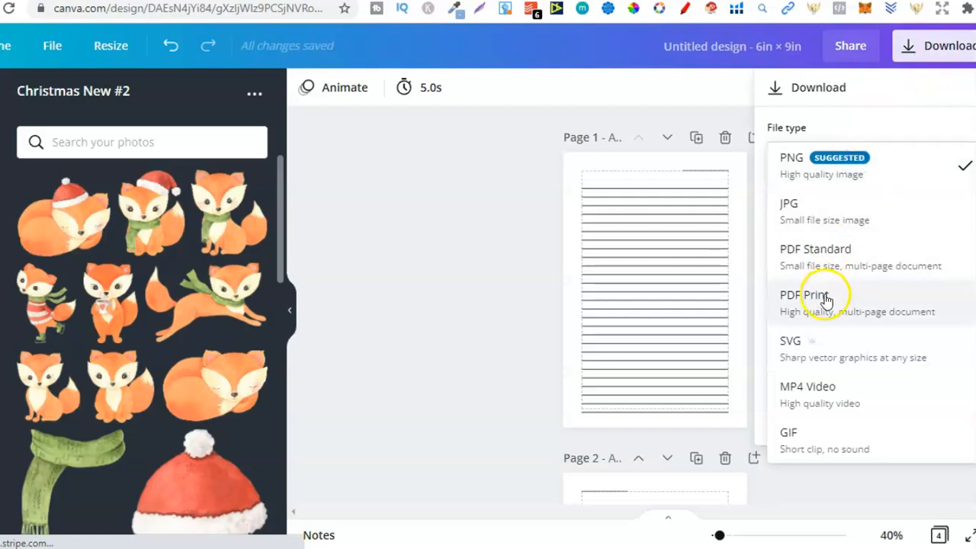
{"action": "left_click", "coordinate": [825, 297]}
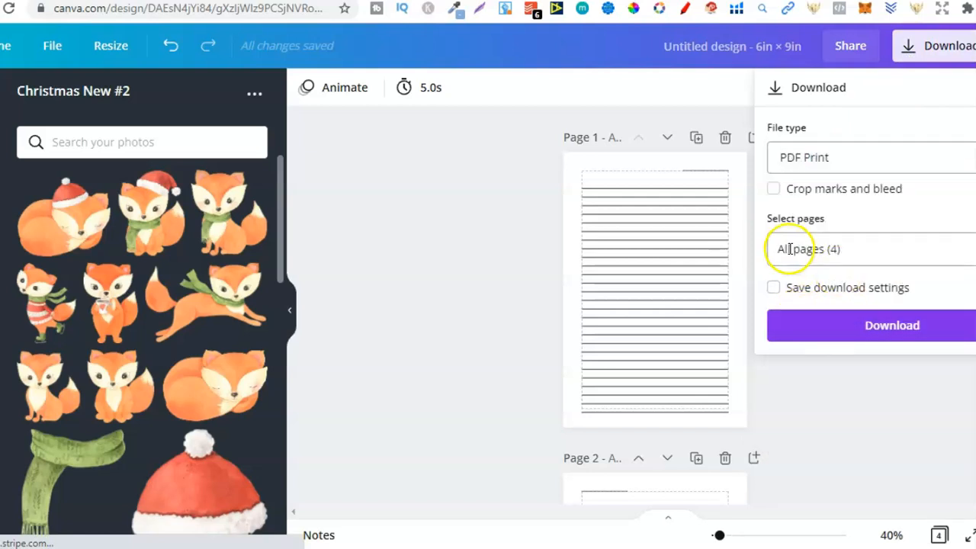
{"action": "left_click", "coordinate": [833, 329]}
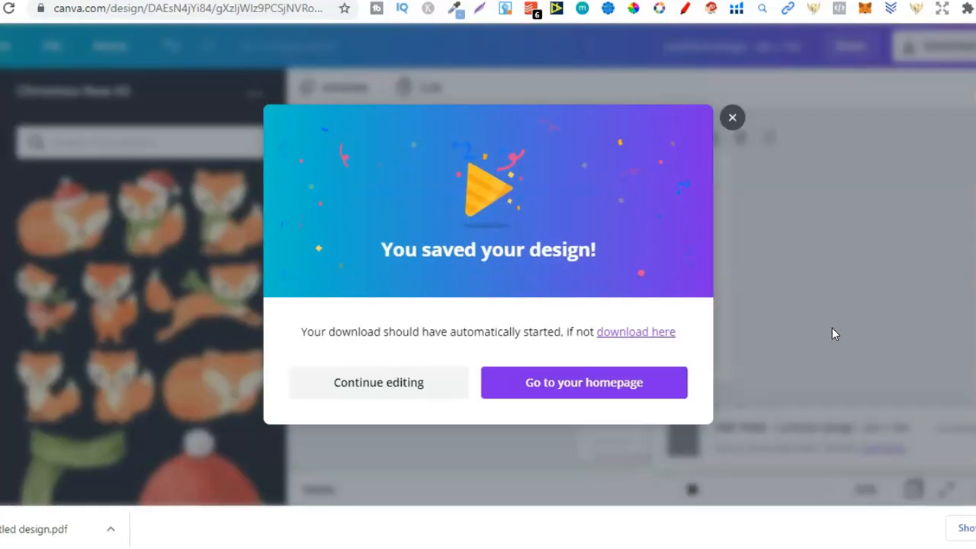
{"action": "left_click", "coordinate": [858, 234]}
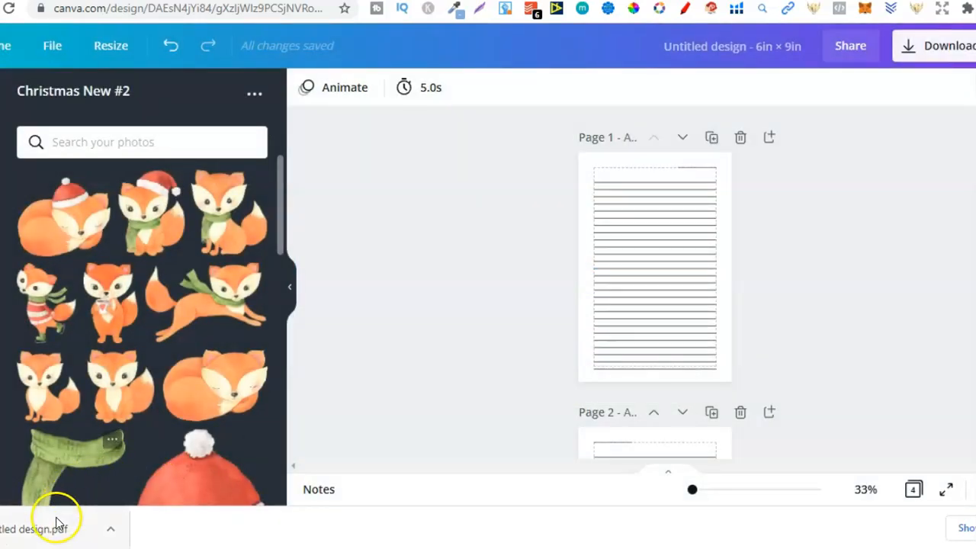
Step: Open the downloaded Untitled design PDF and zoom out to 67% to view the whole first page
{"action": "left_click", "coordinate": [53, 528]}
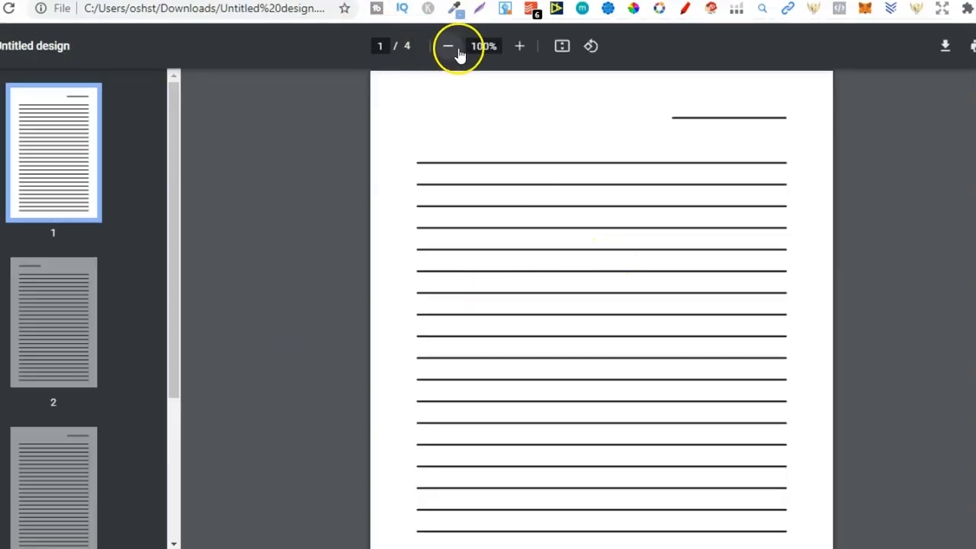
{"action": "left_click", "coordinate": [449, 50]}
{"action": "left_click", "coordinate": [449, 50]}
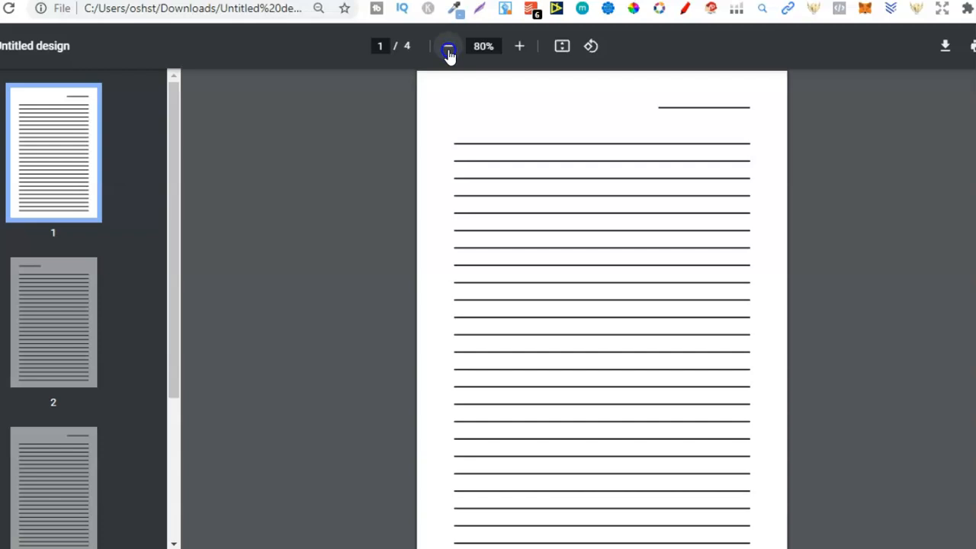
{"action": "left_click", "coordinate": [449, 50]}
{"action": "left_click", "coordinate": [449, 50]}
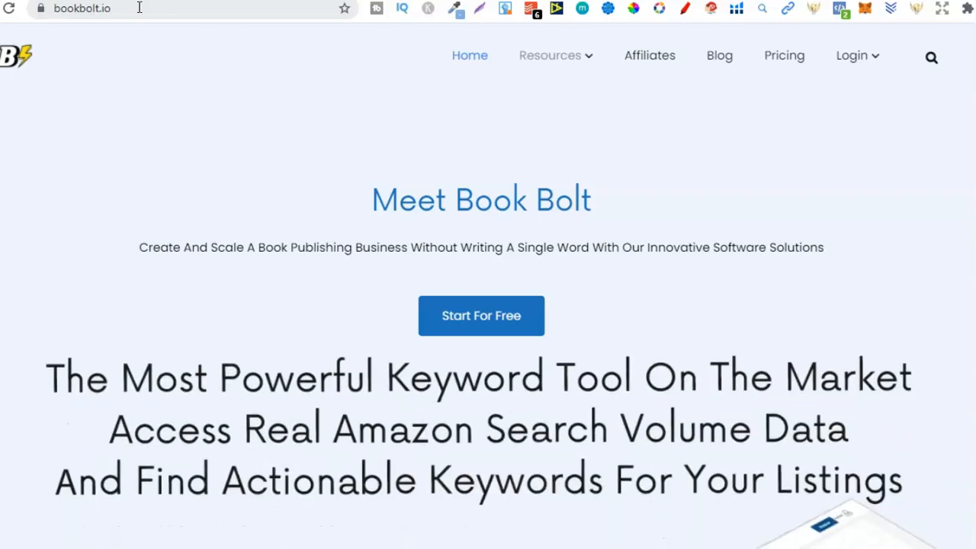
Step: Open Book Bolt's free Interior Wizard from bookbolt.io and browse the available interior templates
{"action": "mouse_move", "coordinate": [524, 69]}
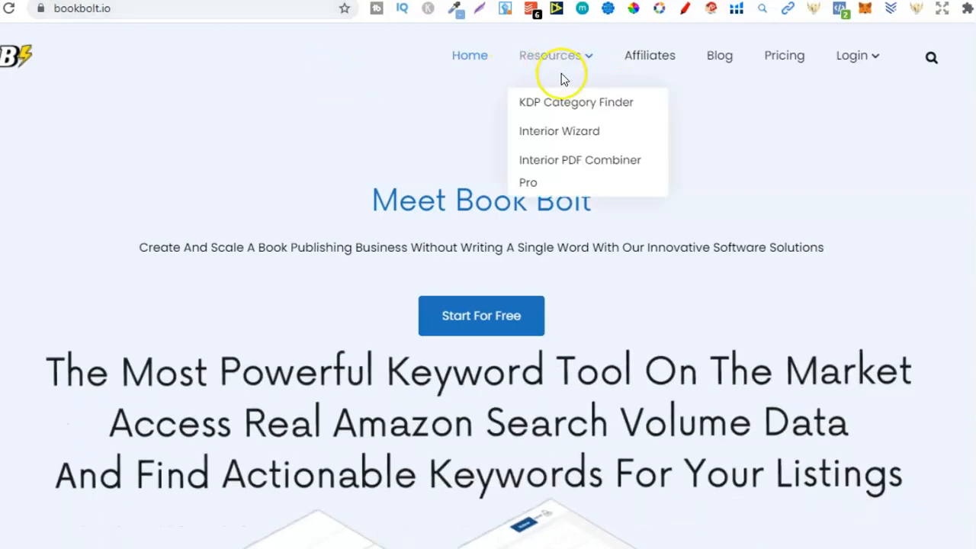
{"action": "left_click", "coordinate": [555, 136]}
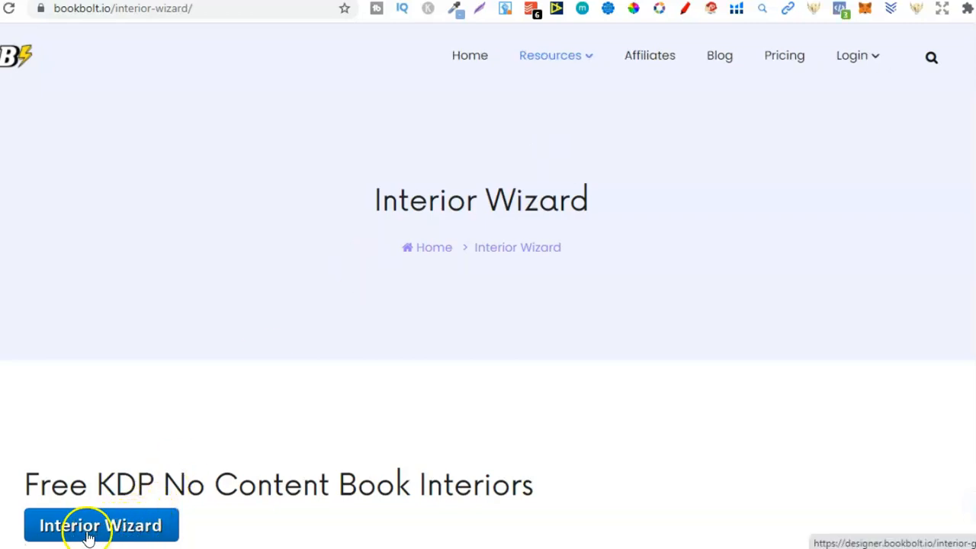
{"action": "left_click", "coordinate": [125, 536]}
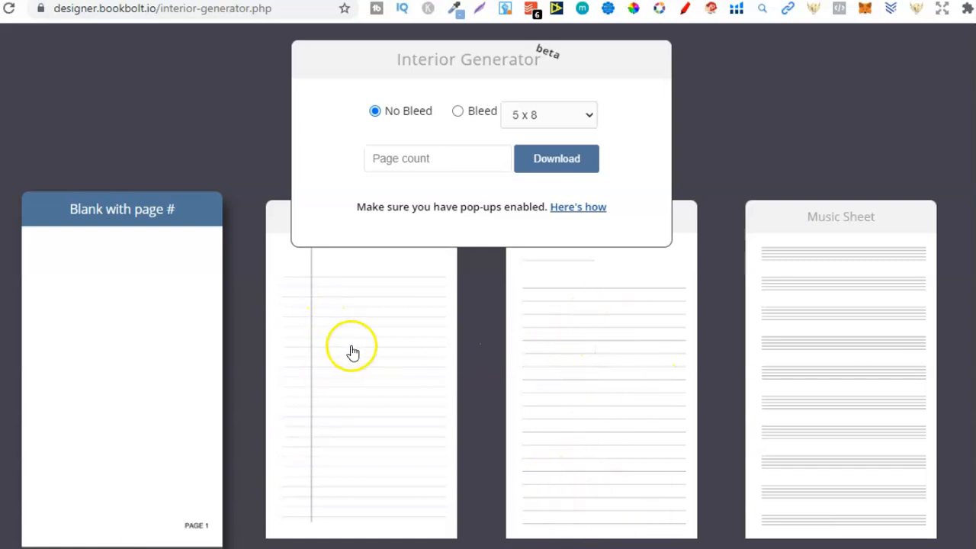
{"action": "scroll", "coordinate": [488, 343], "scroll_direction": "down", "scroll_amount": 20}
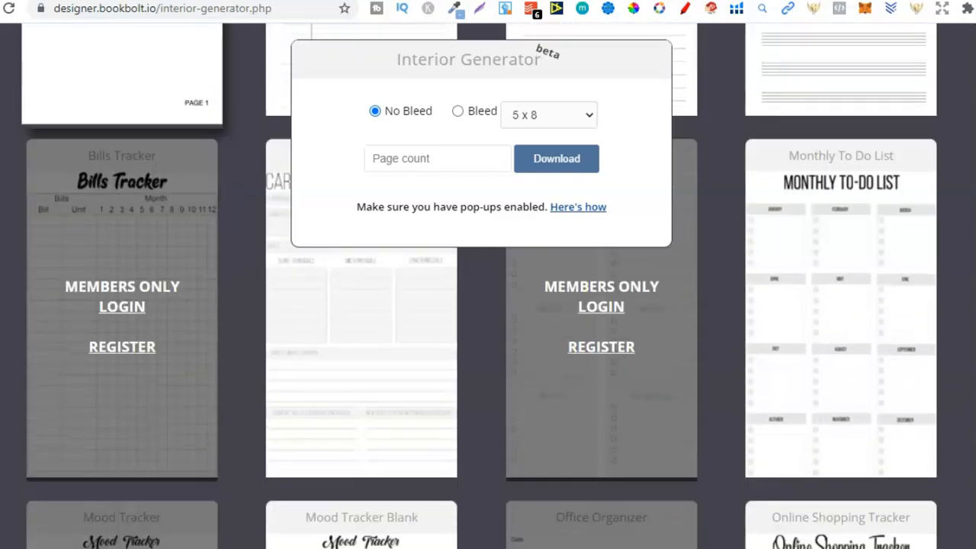
{"action": "scroll", "coordinate": [488, 343], "scroll_direction": "down", "scroll_amount": 9}
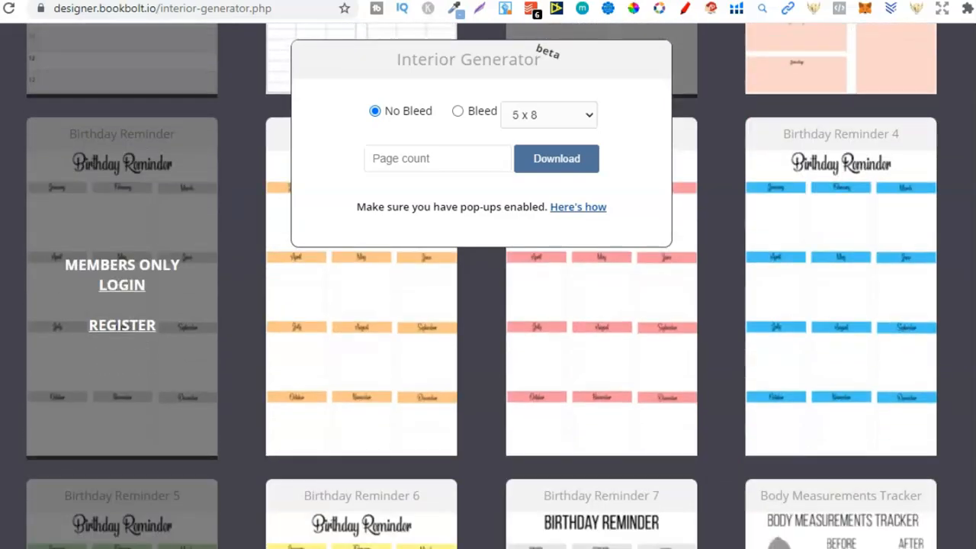
{"action": "scroll", "coordinate": [645, 326], "scroll_direction": "up", "scroll_amount": 20}
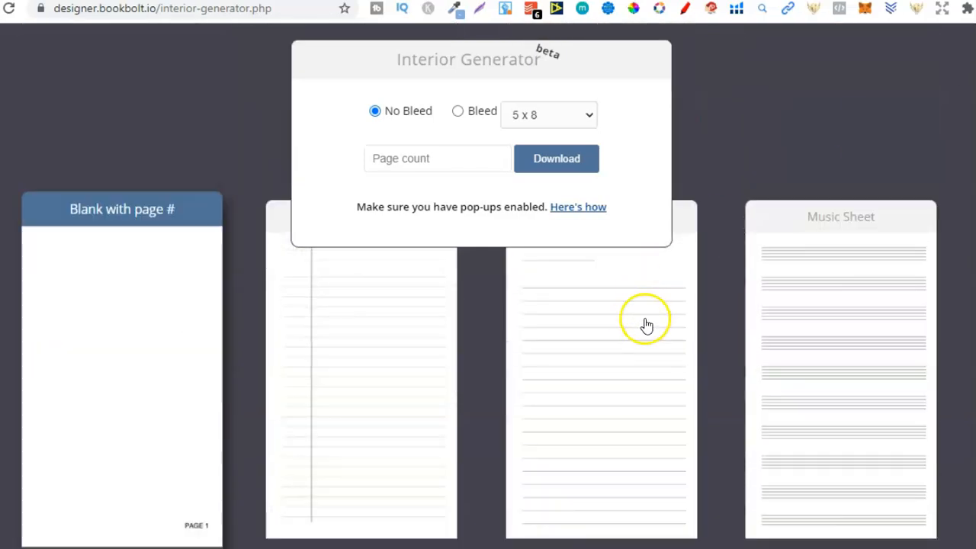
Step: Generate a 100-page 6 x 9 no-bleed interior from the lined journal template with the short top line
{"action": "left_click", "coordinate": [572, 343]}
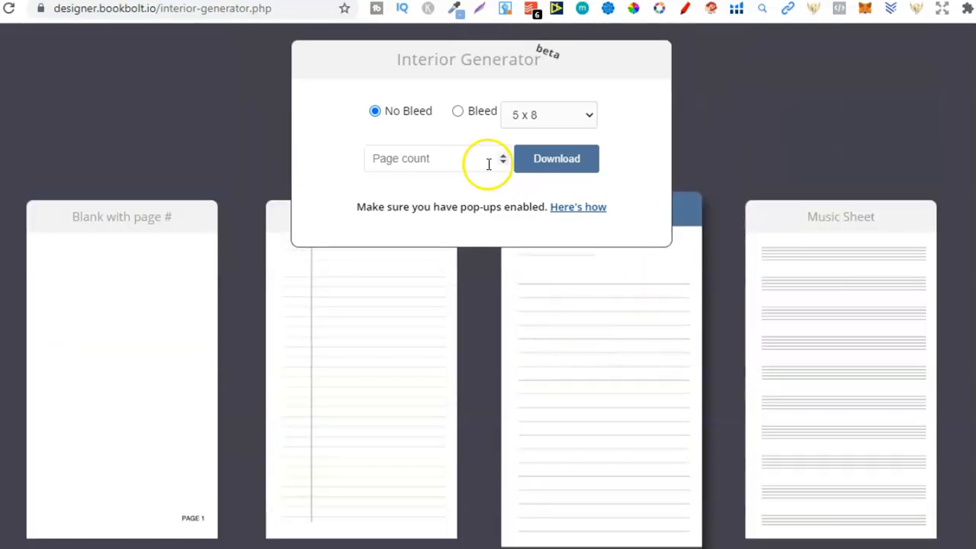
{"action": "left_click", "coordinate": [457, 158]}
{"action": "type", "text": "100"}
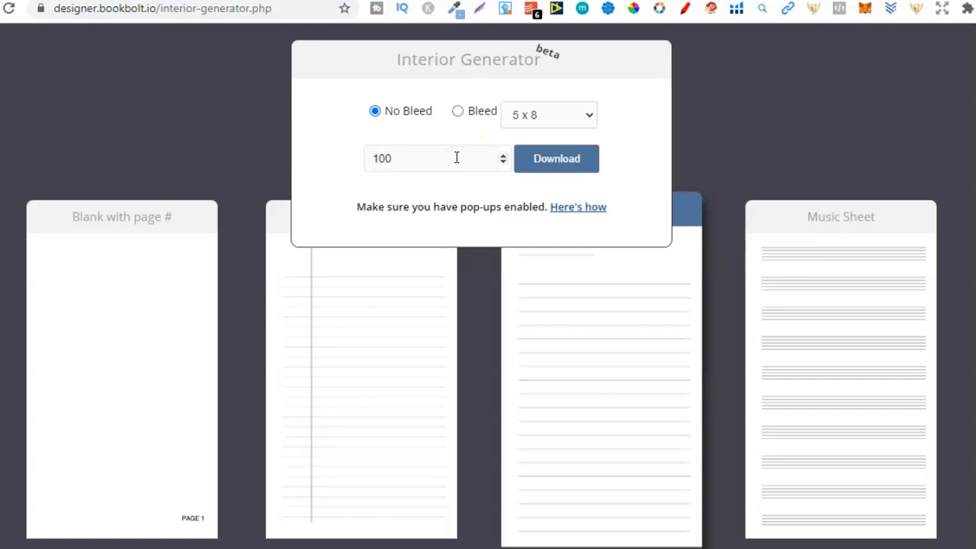
{"action": "left_click", "coordinate": [566, 111]}
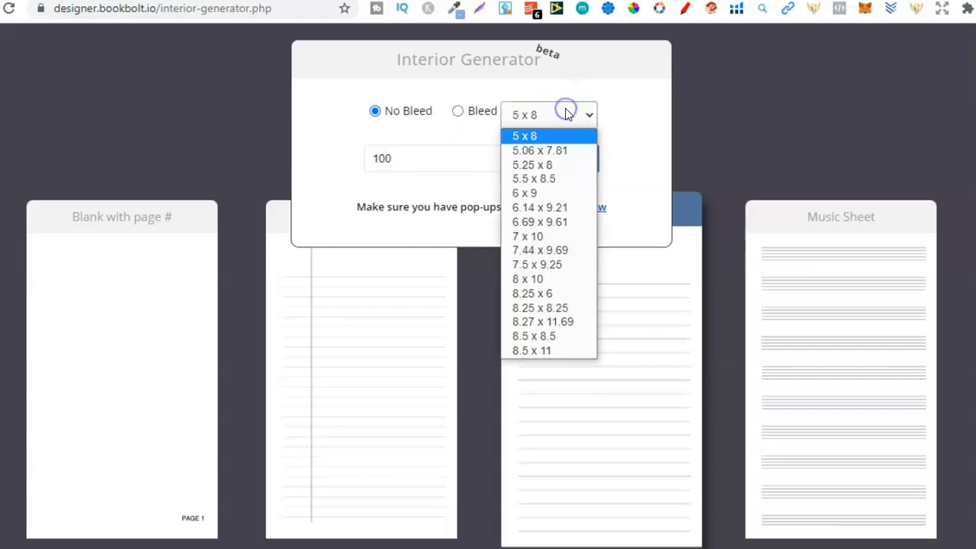
{"action": "left_click", "coordinate": [525, 193]}
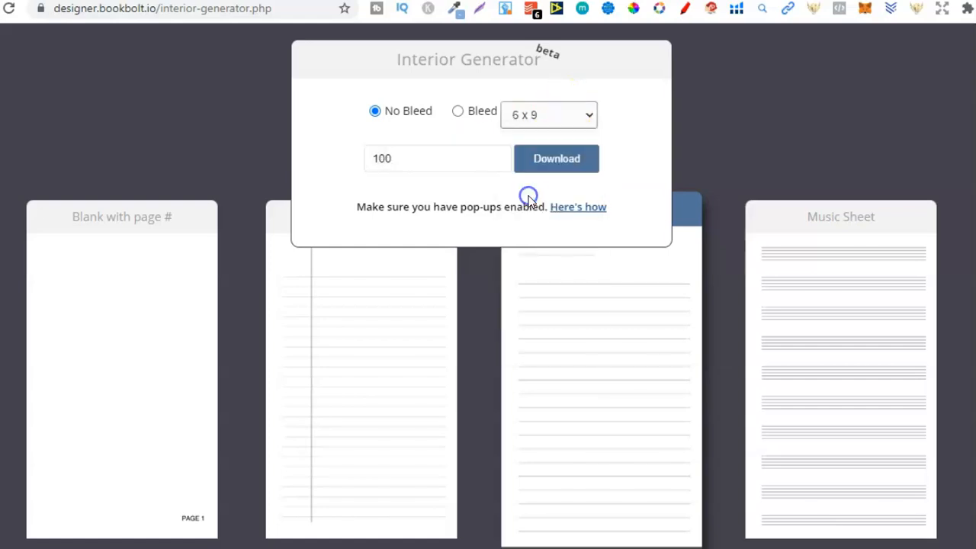
{"action": "left_click", "coordinate": [578, 172]}
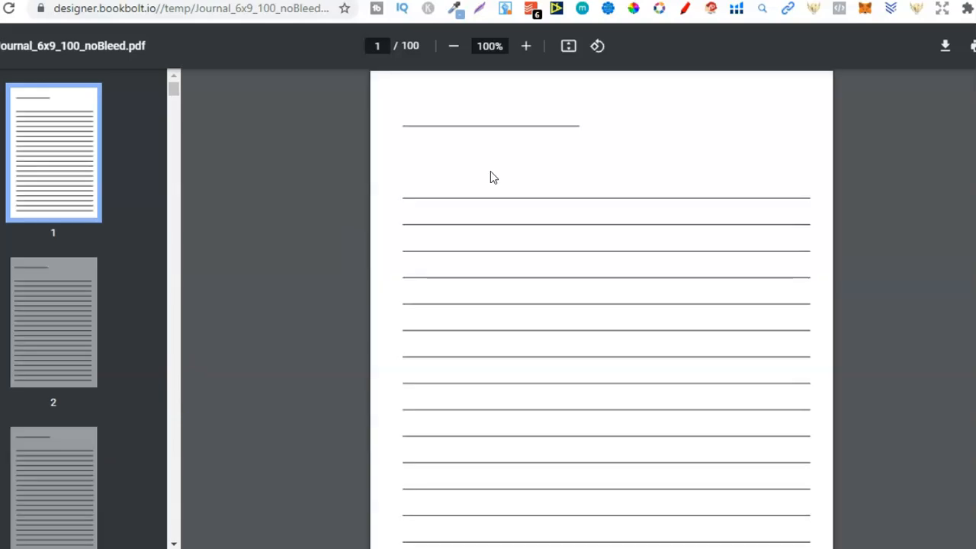
Step: Zoom the generated journal PDF out to 67% and compare its page layout with the Canva PDF
{"action": "left_click", "coordinate": [454, 46]}
{"action": "left_click", "coordinate": [454, 47]}
{"action": "left_click", "coordinate": [453, 46]}
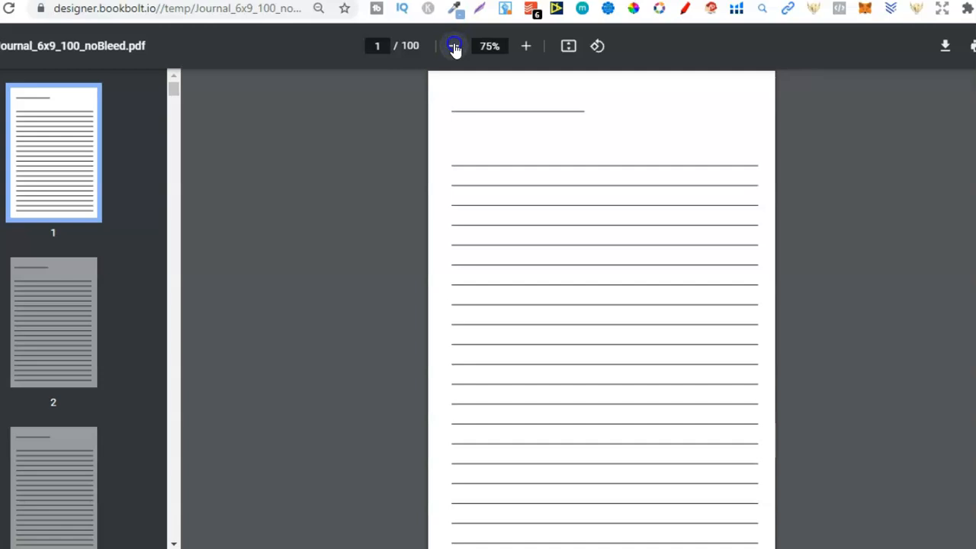
{"action": "left_click", "coordinate": [454, 47]}
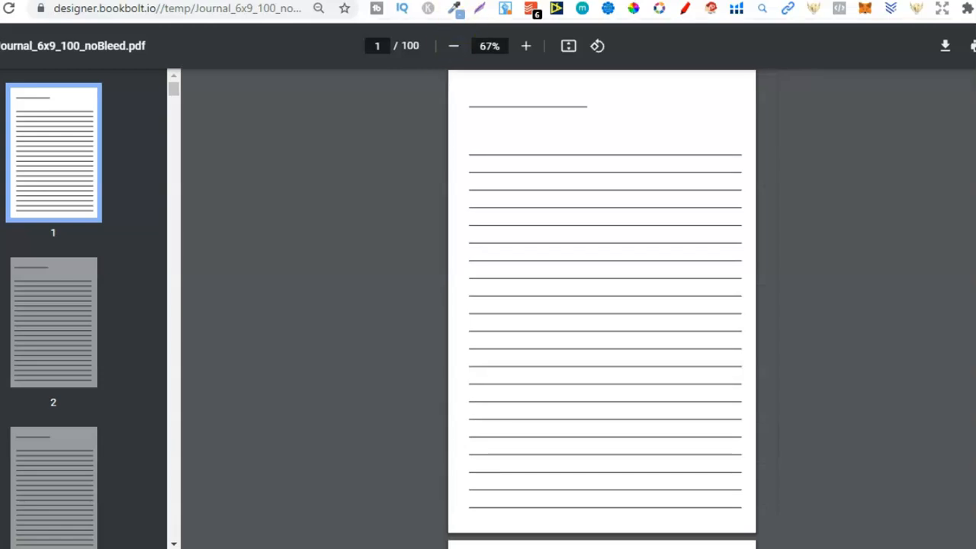
{"action": "key", "text": "ctrl+w"}
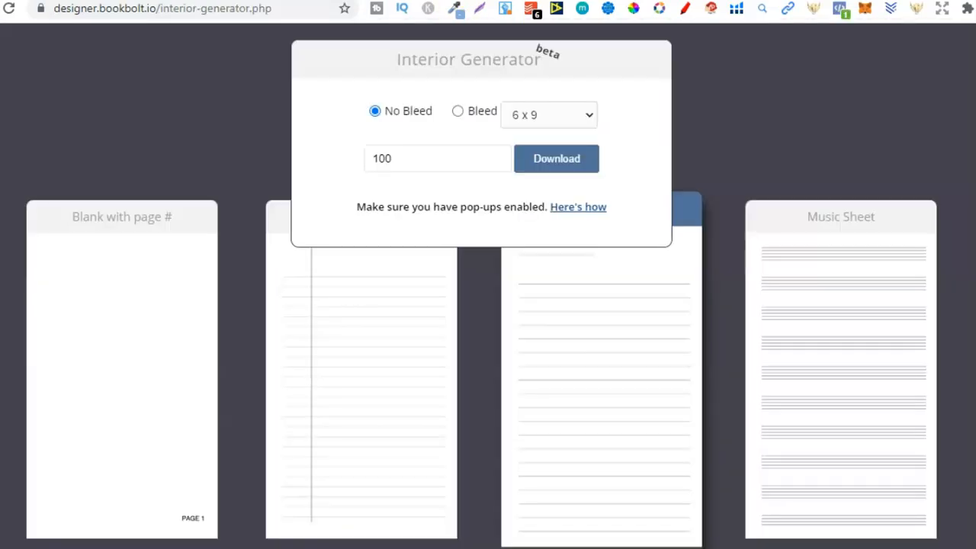
{"action": "key", "text": "ctrl+Tab"}
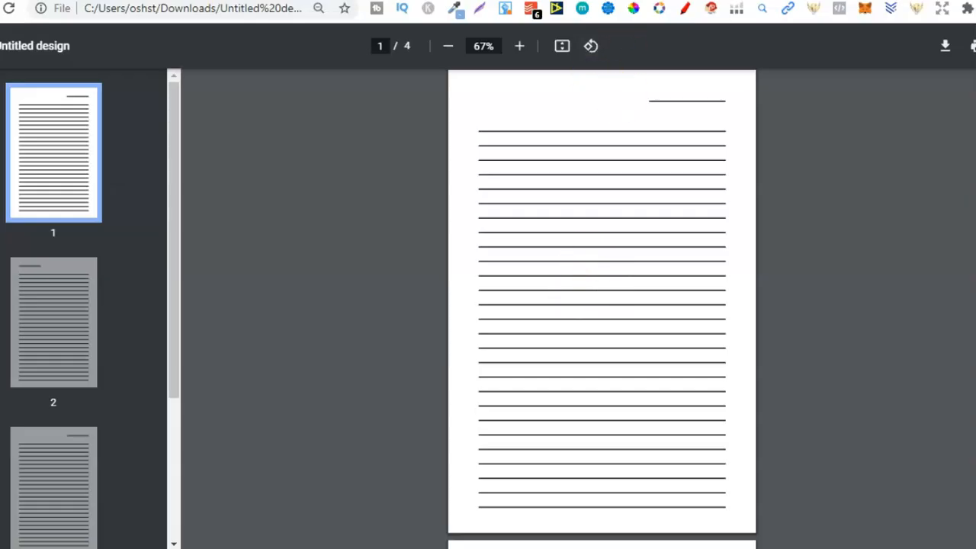
{"action": "key", "text": "ctrl+shift+Tab"}
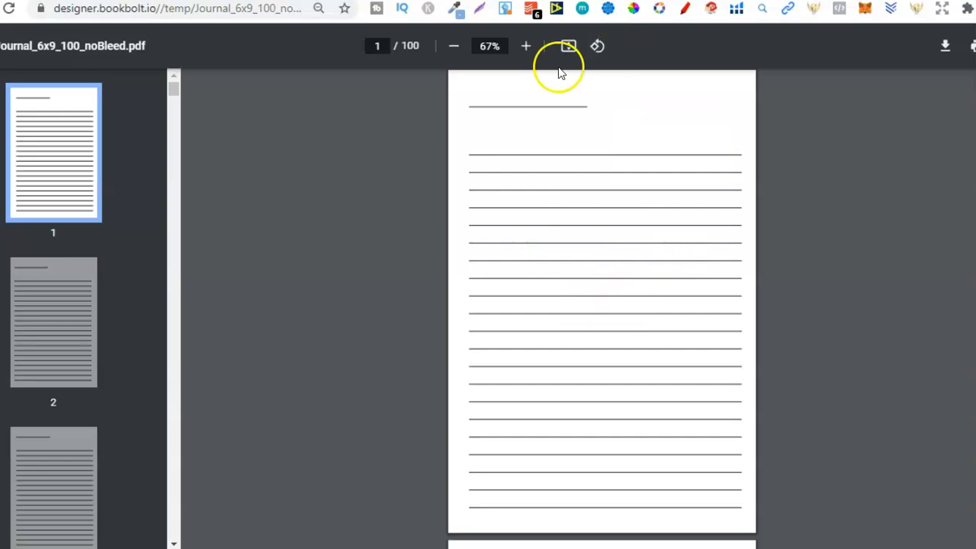
{"action": "key", "text": "ctrl+Tab"}
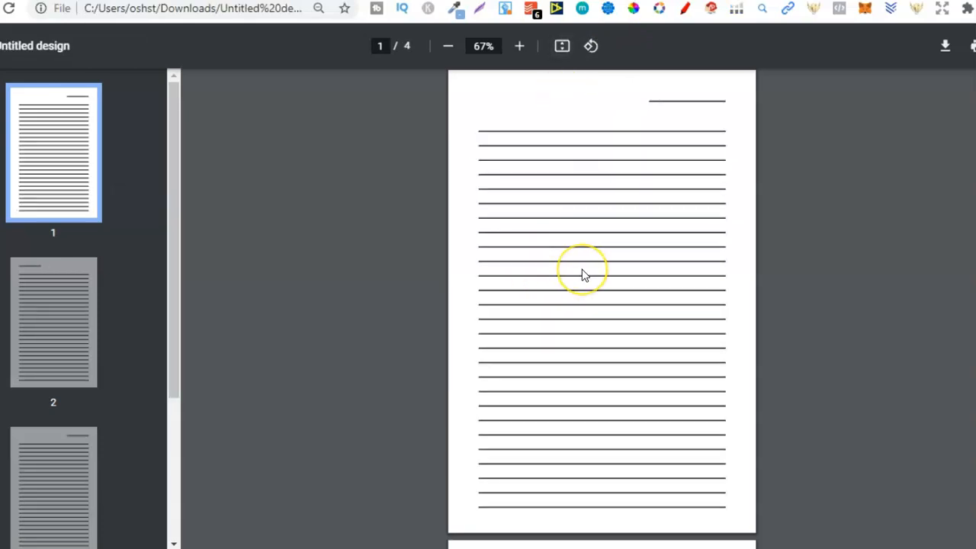